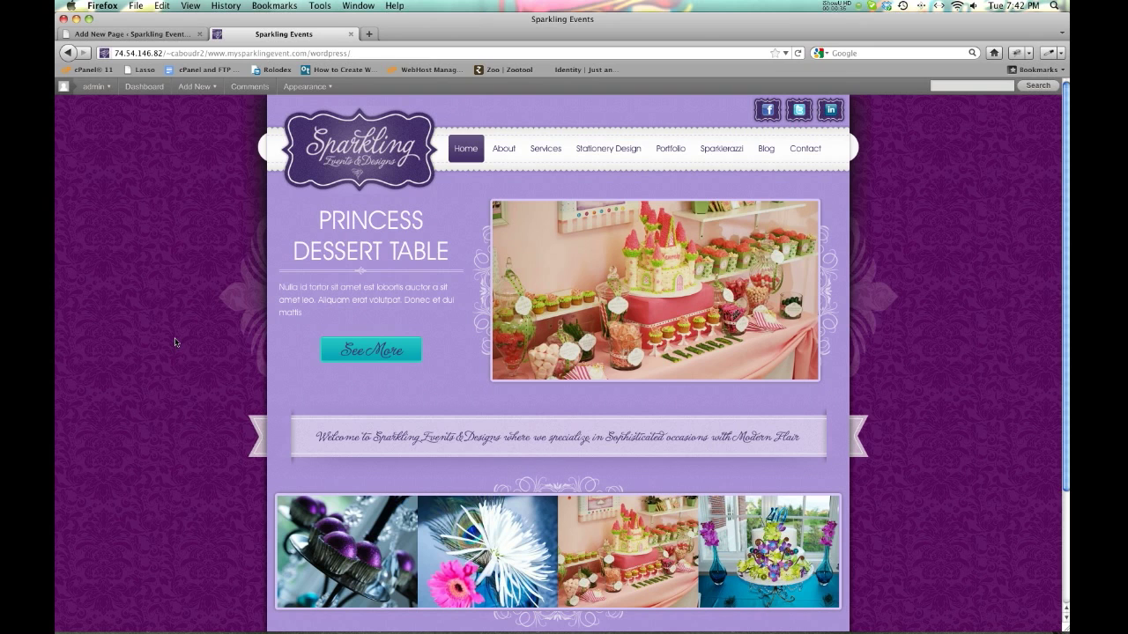
Return to the Add New Page editor holding the 'Proofing Demo' draft.
click(161, 33)
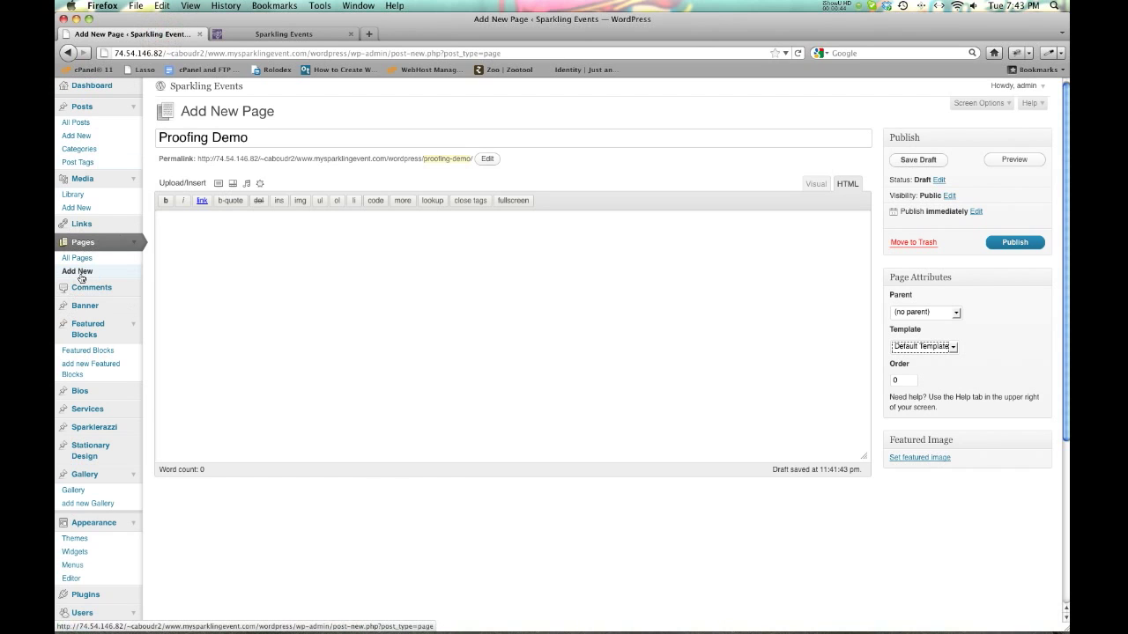
Check the 'Proofing Demo' title, switch the body to the Visual editor, and place the caret inside.
click(259, 138)
triple_click(259, 138)
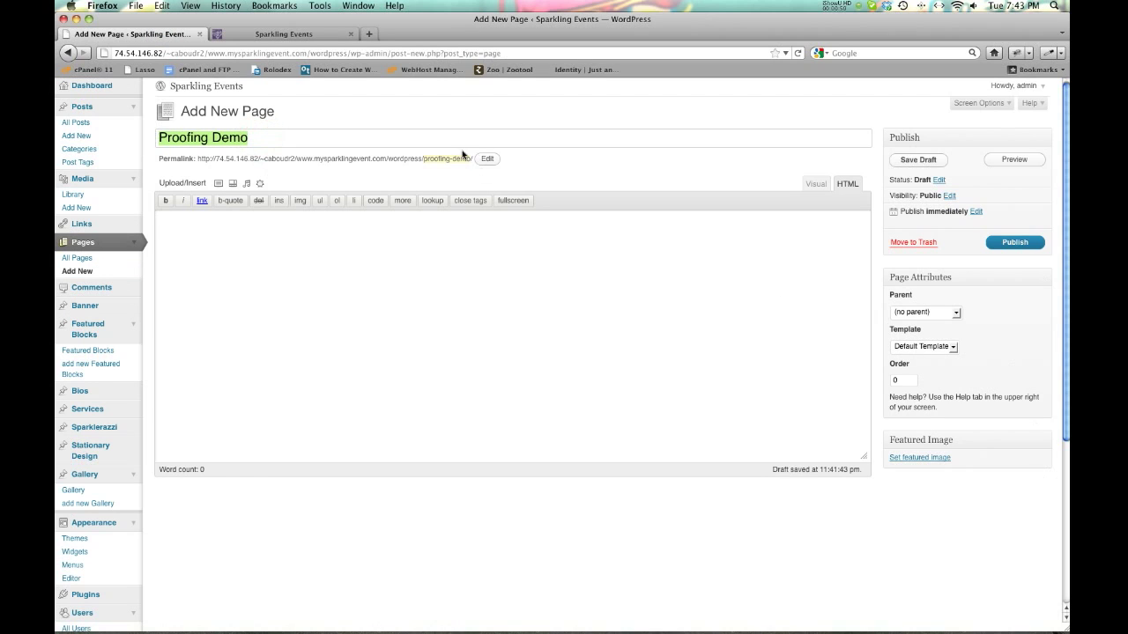
click(396, 289)
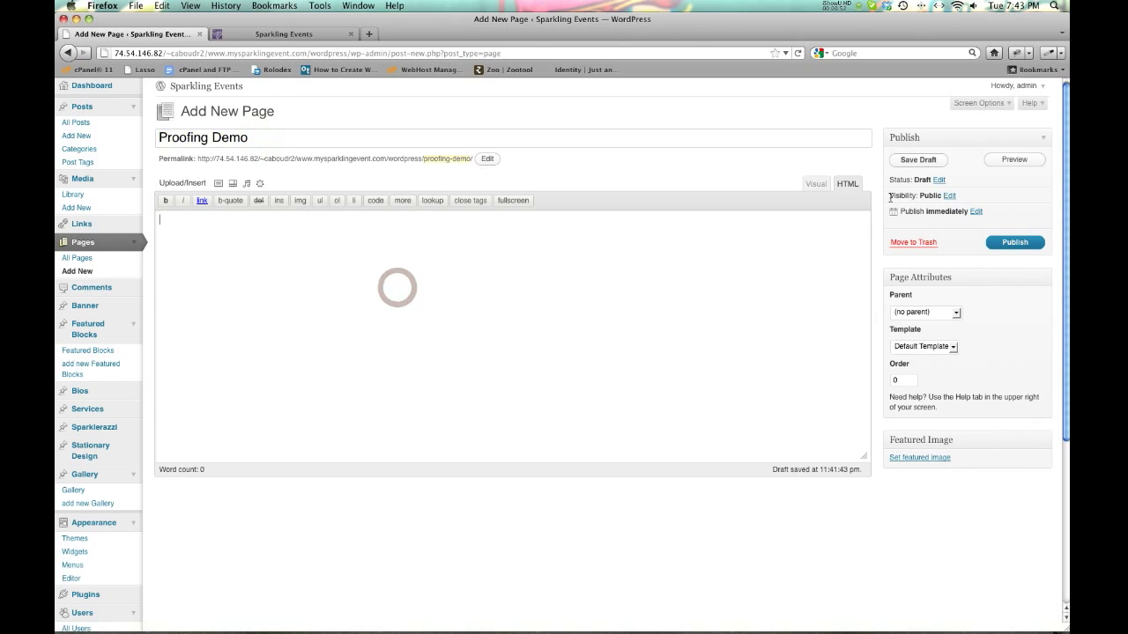
click(814, 186)
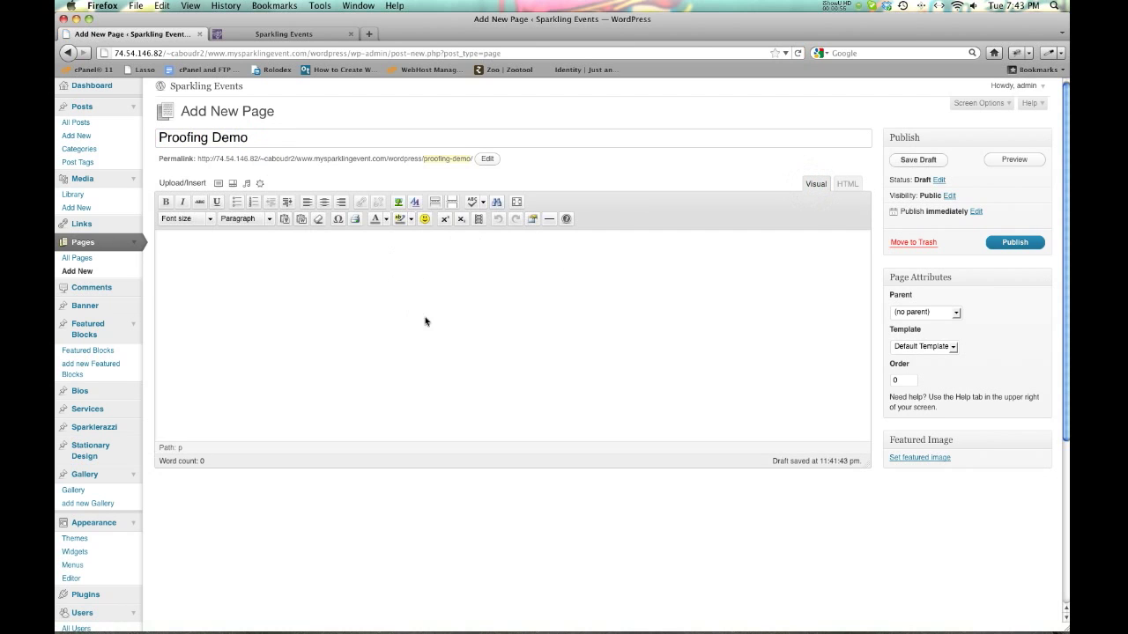
click(243, 300)
click(361, 292)
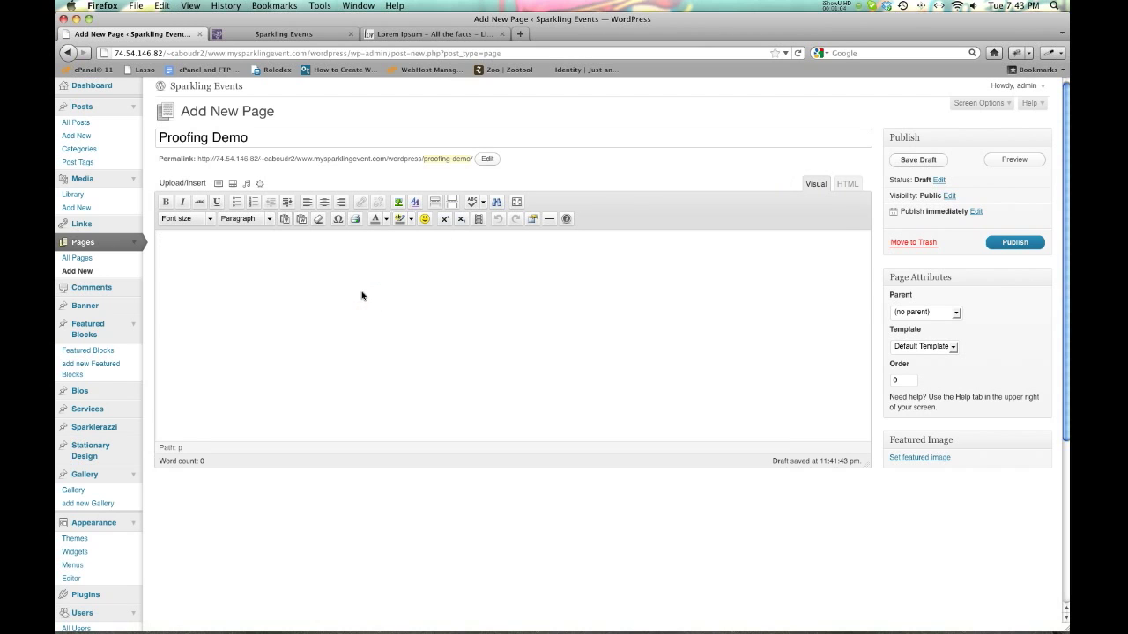
Paste the lorem ipsum filler and add 'Joe Schmoe' on its own line above it.
text(Aenean convallis est quis tortor interdum eget suscipit nisi luctus. Pellentesque at diam in nunc fringilla viverra. Vestibulum ante ipsum primis in faucibus orci luctus et ultrices posuere cubilia Curae; Quisque sem libero, mattis sed ultricies ut, molestie at justo. Curabitur sed felis nisl. Pellentesque facilisis adipiscing orci vitae blandit. Cum sociis natoque penatibus et magnis dis parturient montes, nascetur ridiculus mus. Etiam enim leo, commodo aliquam lacinia at, accumsan at lectus. Vivamus quam lorem, aliquam vitae laoreet in, dapibus convallis justo. Aenean pharetra condimentum massa ac vulputate. Etiam blandit faucibus adipiscing. Morbi a ligula ut ante lacinia luctus vel at dolor. Curabitur auctor condimentum auctor. Sed quis risus augue. Fusce id facilisis sem. Quisque ullamcorper iaculis aliquet. Aliquam sit amet mi arcu, ut aliquet nisl. Nulla ullamcorper venenatis tortor, a lacinia arcu auctor ac. Integer et commodo turpis. Suspendisse laoreet, odio ut commodo posuere, tellus velit pretium urna, sit amet volutpat sapien metus quis nunc. Nulla sit amet dapibus mi.)
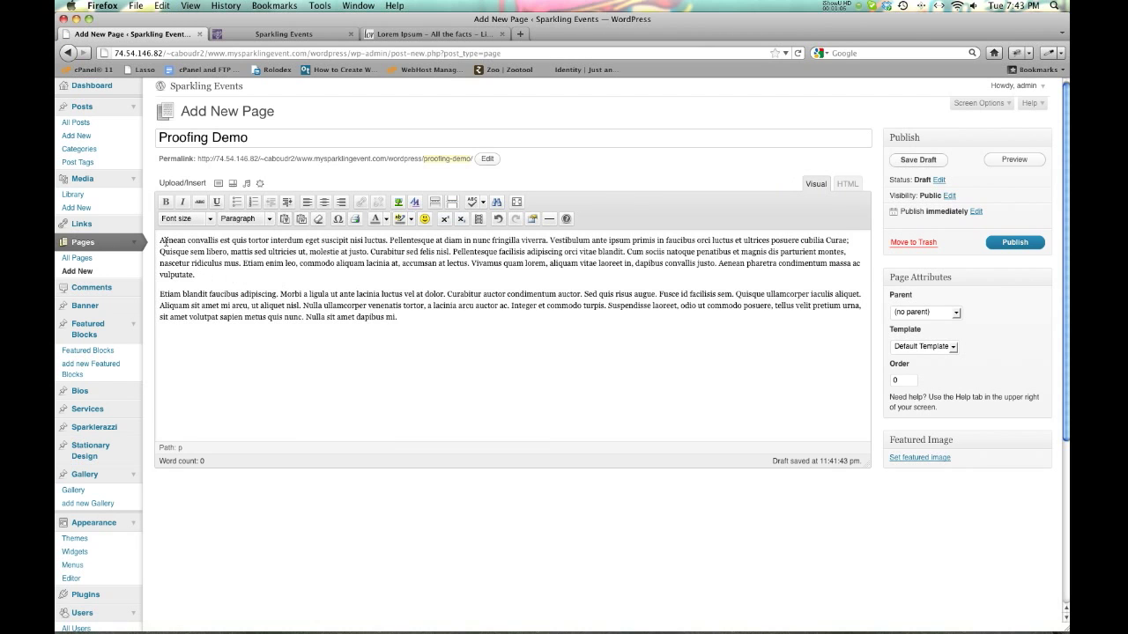
click(157, 240)
text(Joe Sc)
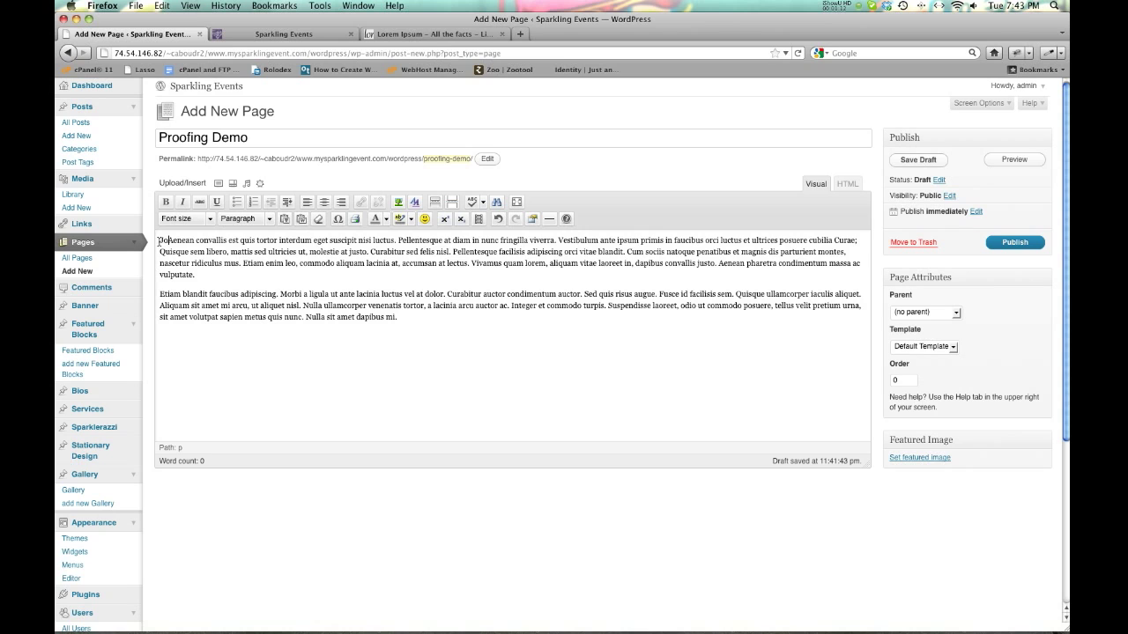
text(hmoe)
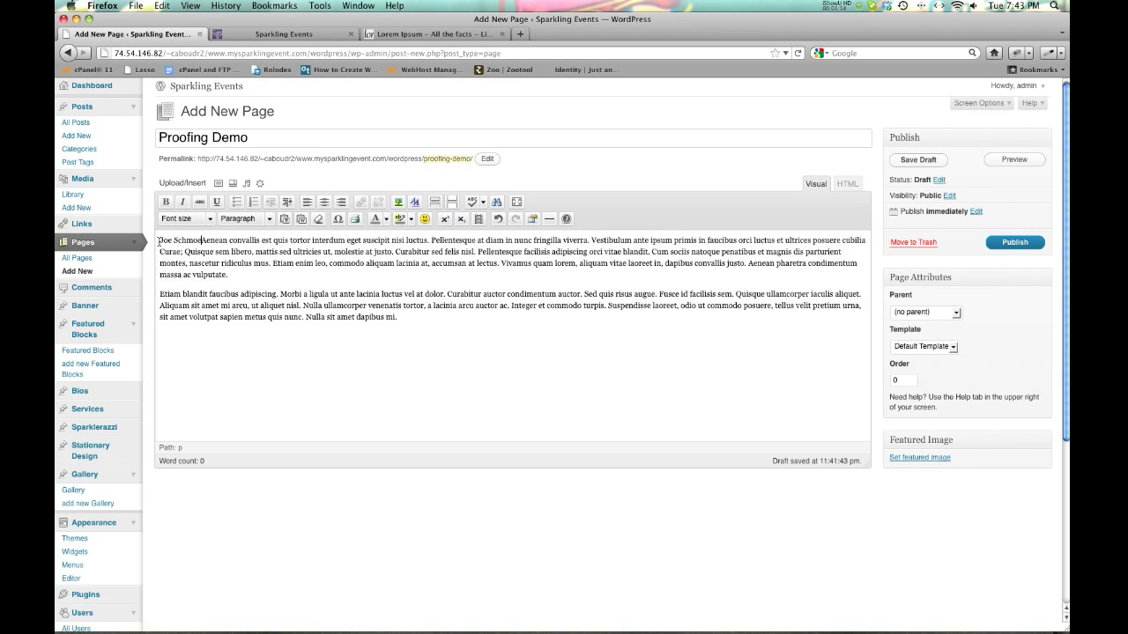
key(Return)
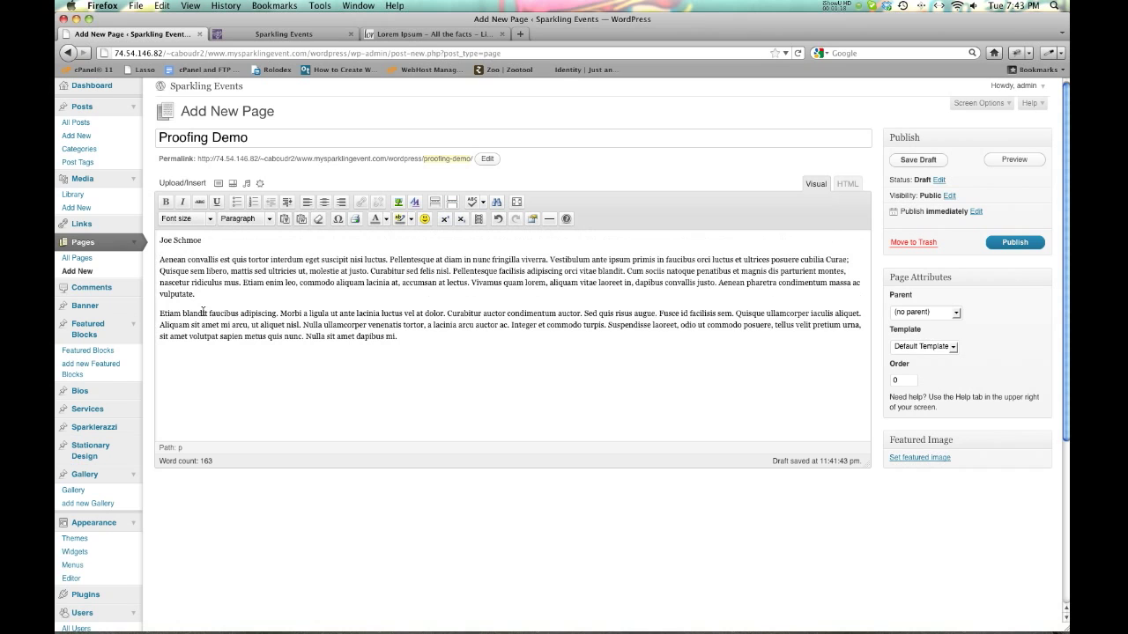
Make the 'Joe Schmoe' line bold.
double_click(188, 243)
triple_click(188, 242)
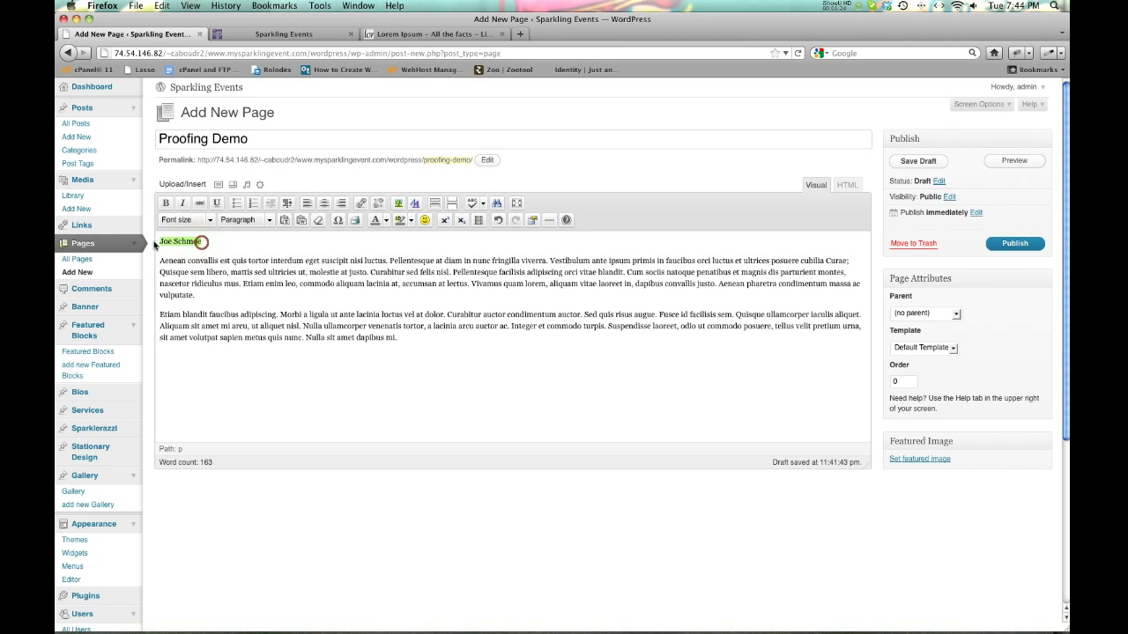
click(166, 203)
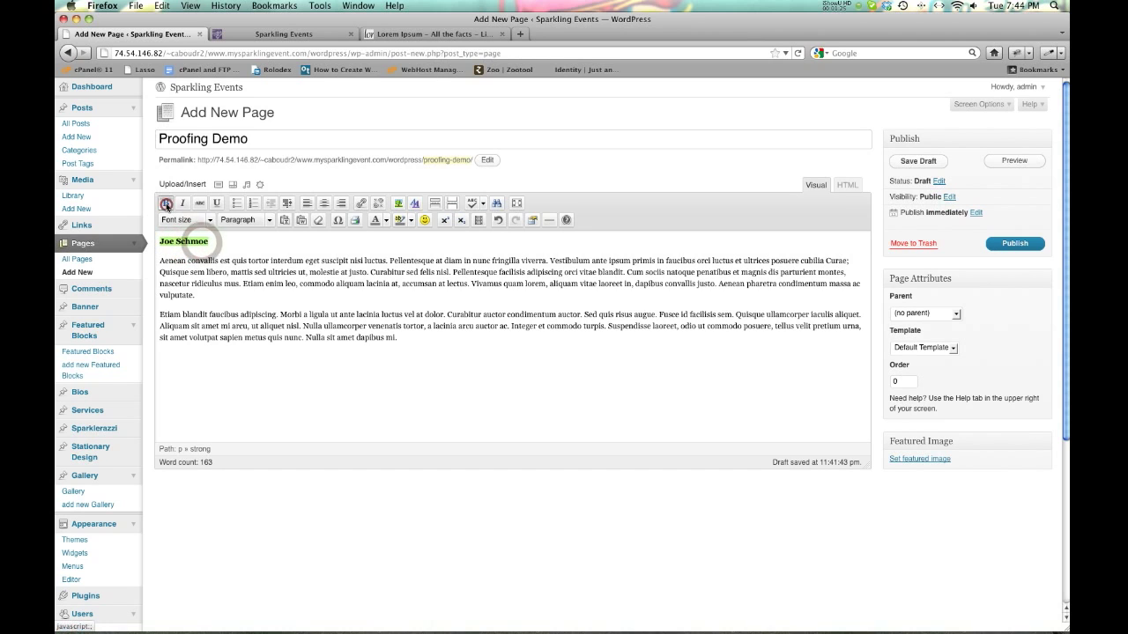
click(219, 240)
Format the name line as Heading 4 and save the page as a draft.
triple_click(195, 241)
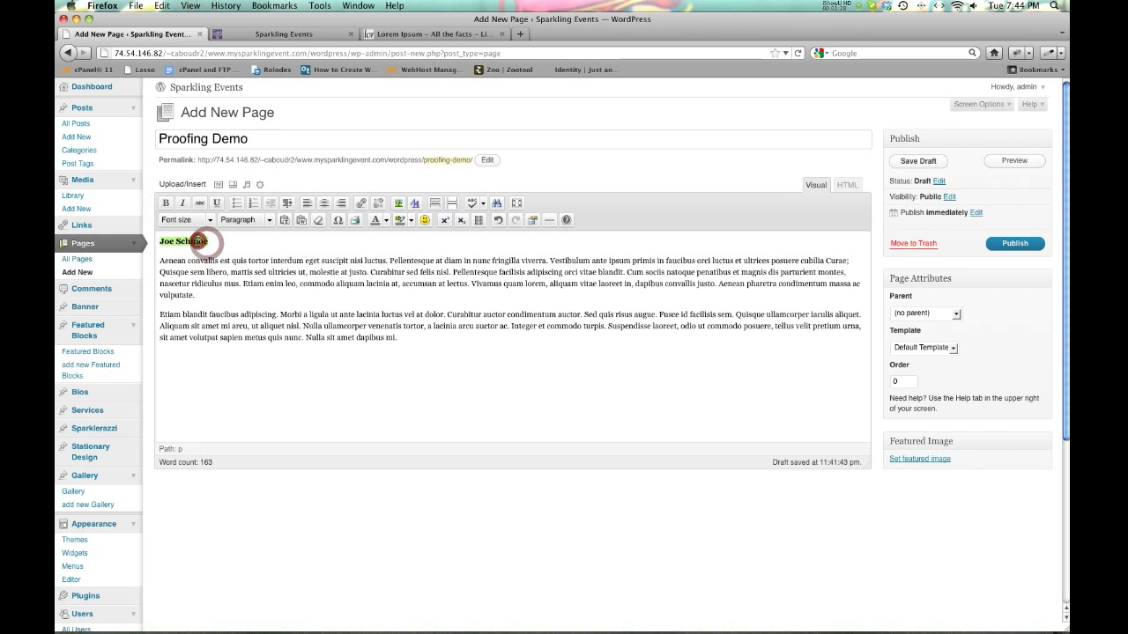
click(268, 221)
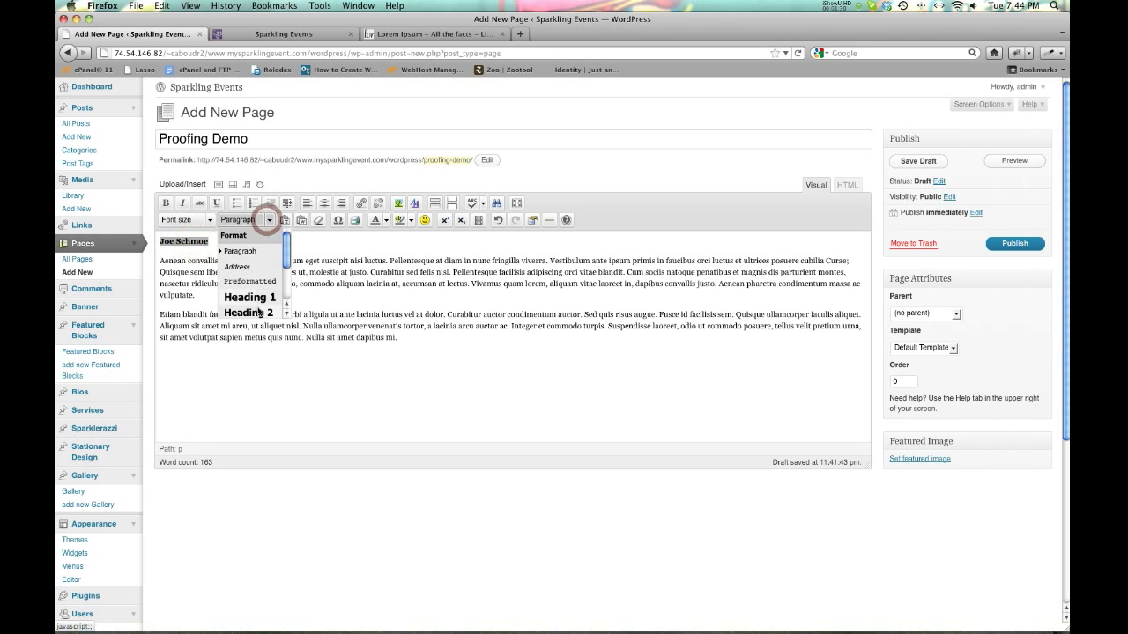
scroll(287, 264, down, 3)
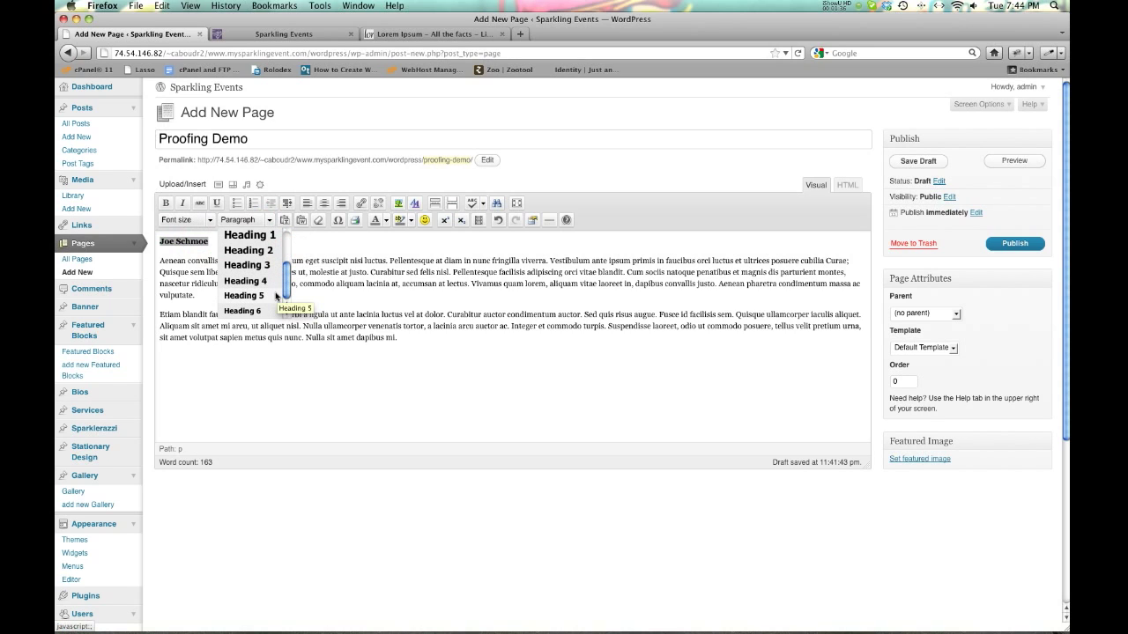
click(245, 281)
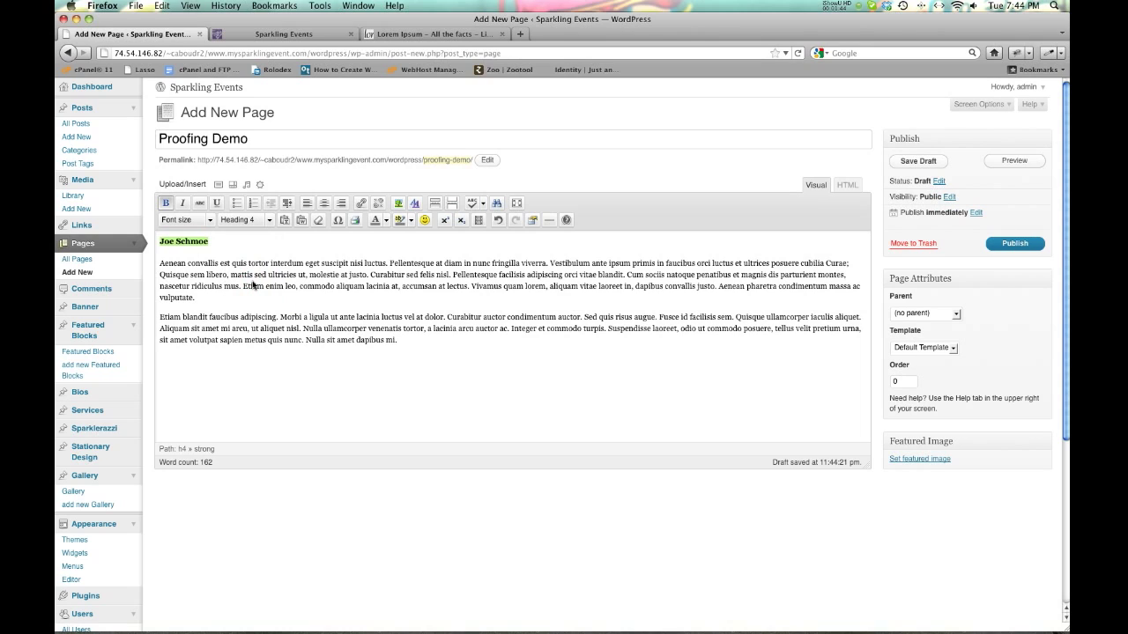
click(195, 243)
click(930, 165)
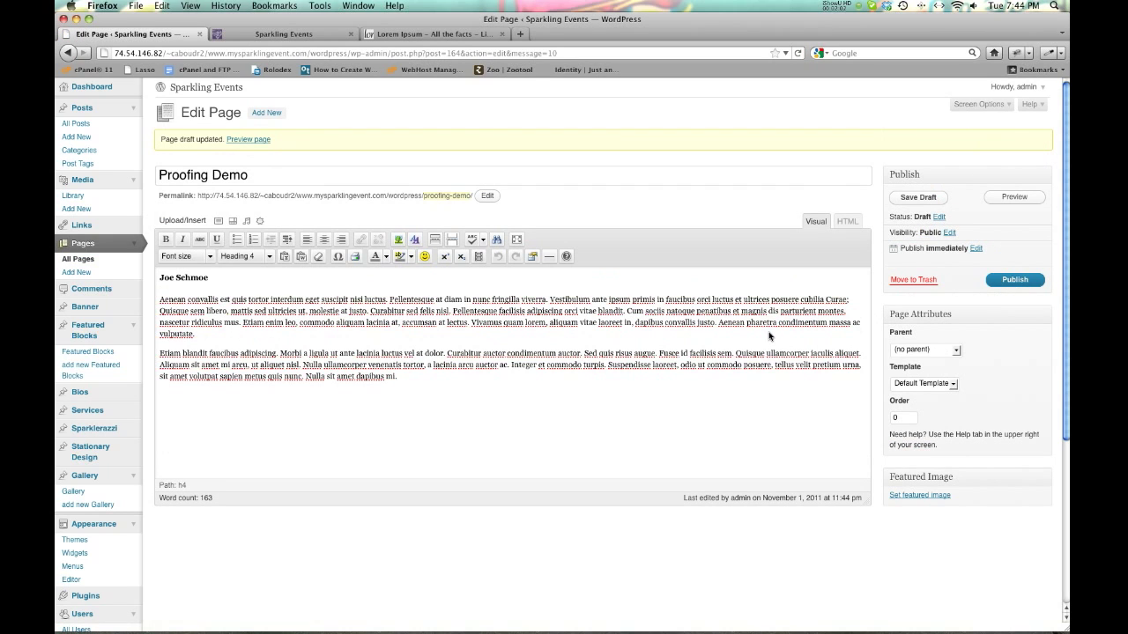
Preview the Proofing Demo draft on the Sparkling Events site, then go back to the editor.
click(1017, 195)
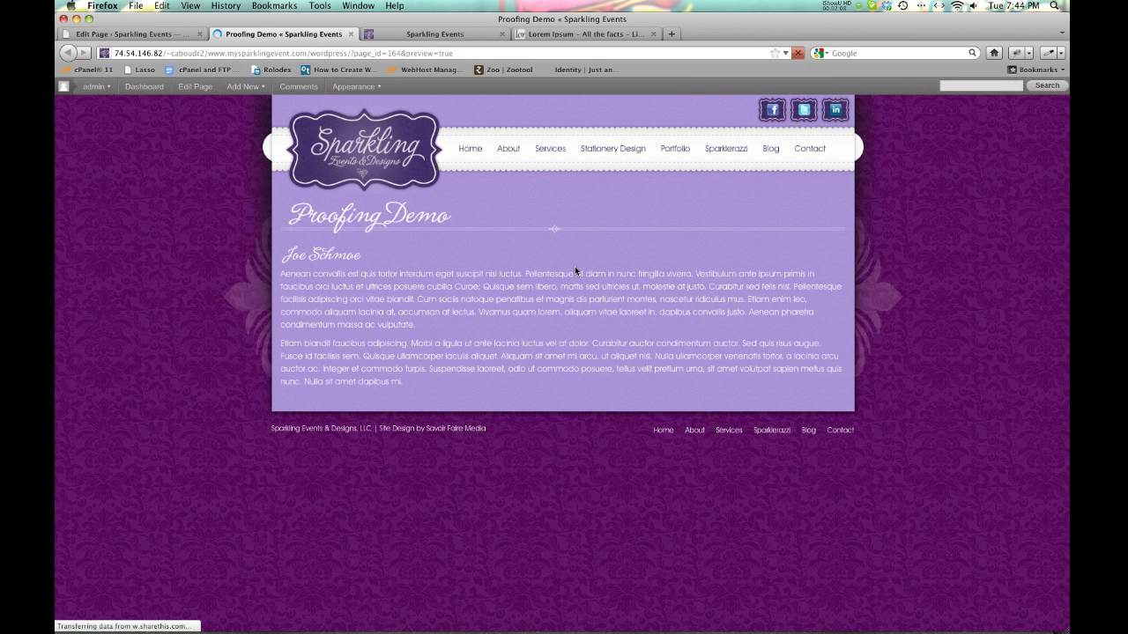
click(292, 255)
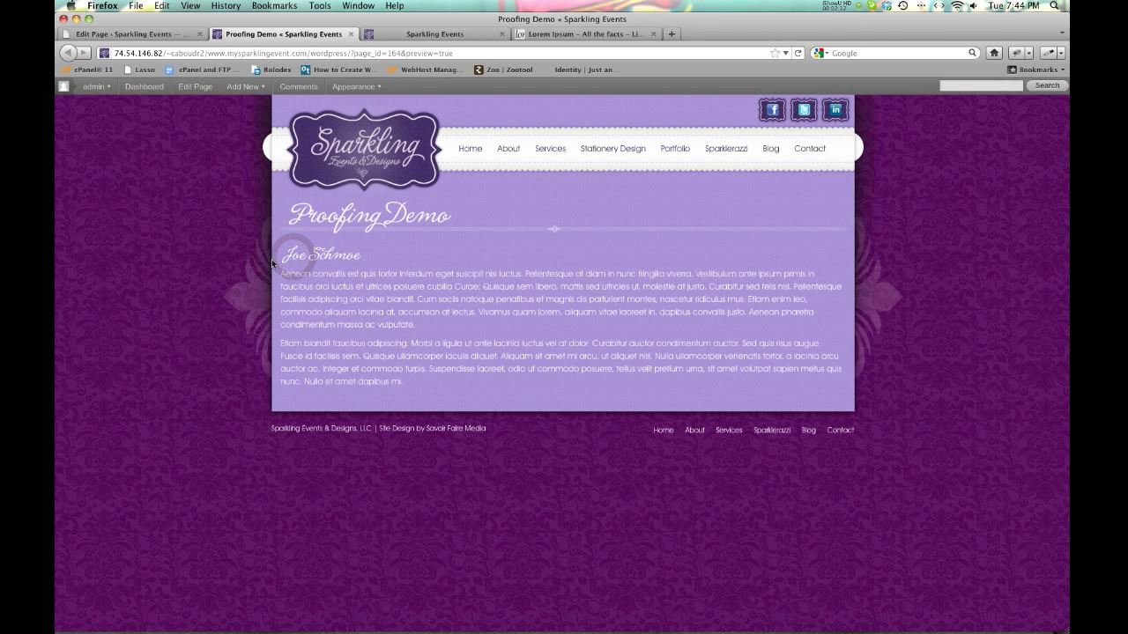
click(150, 32)
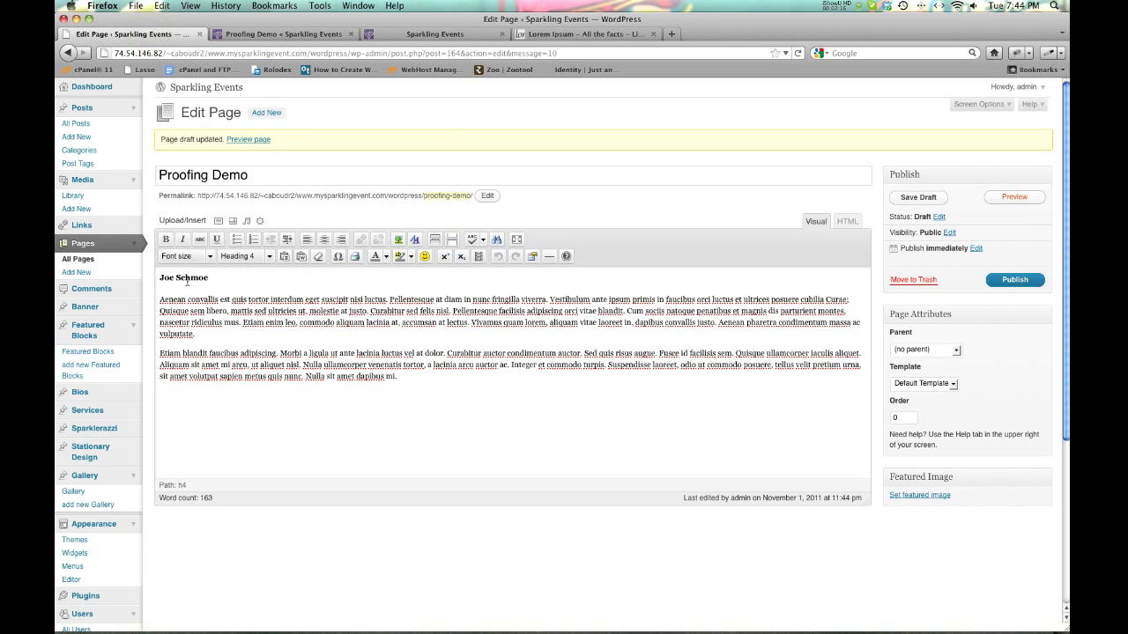
click(255, 34)
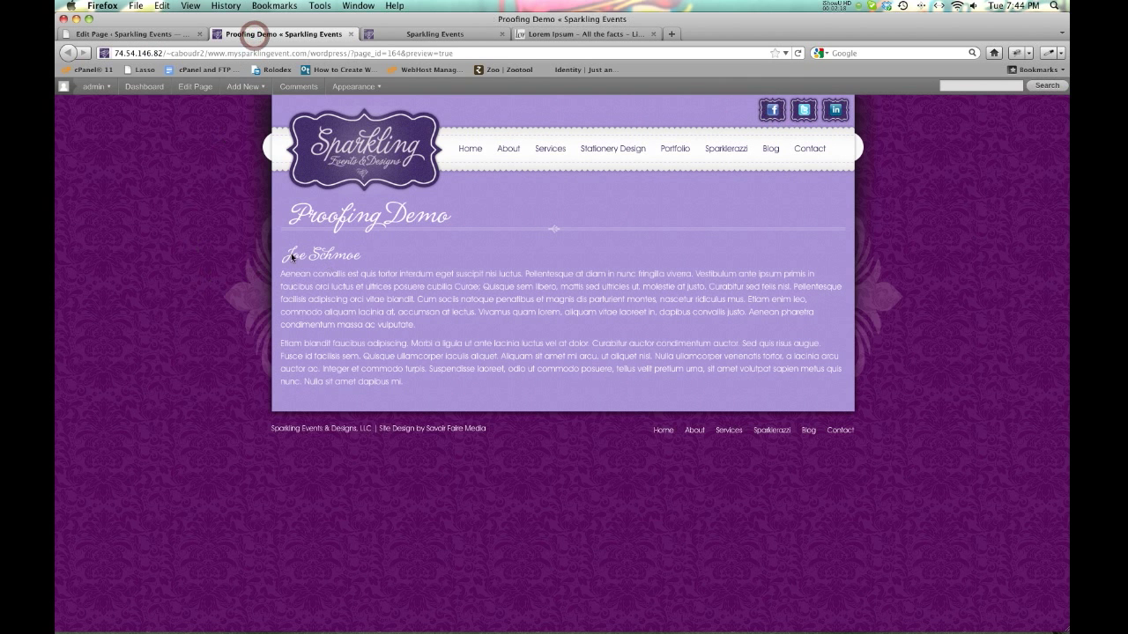
key(ctrl+shift+Tab)
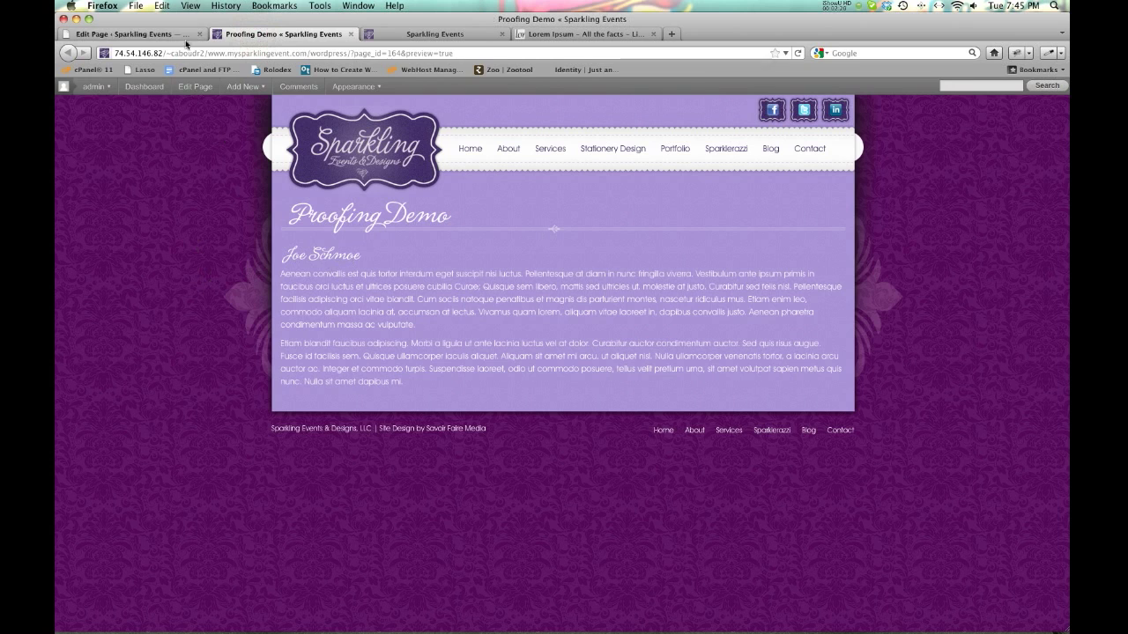
Change the Joe Schmoe heading to Heading 3, save the draft, and check the preview.
triple_click(187, 277)
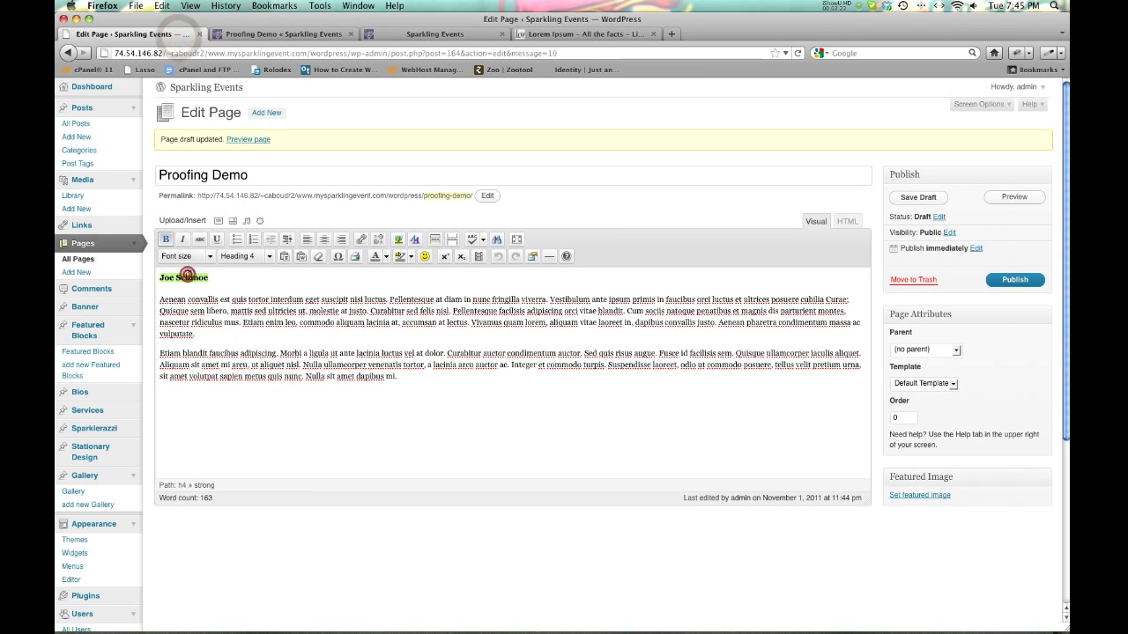
click(269, 256)
scroll(282, 308, down, 2)
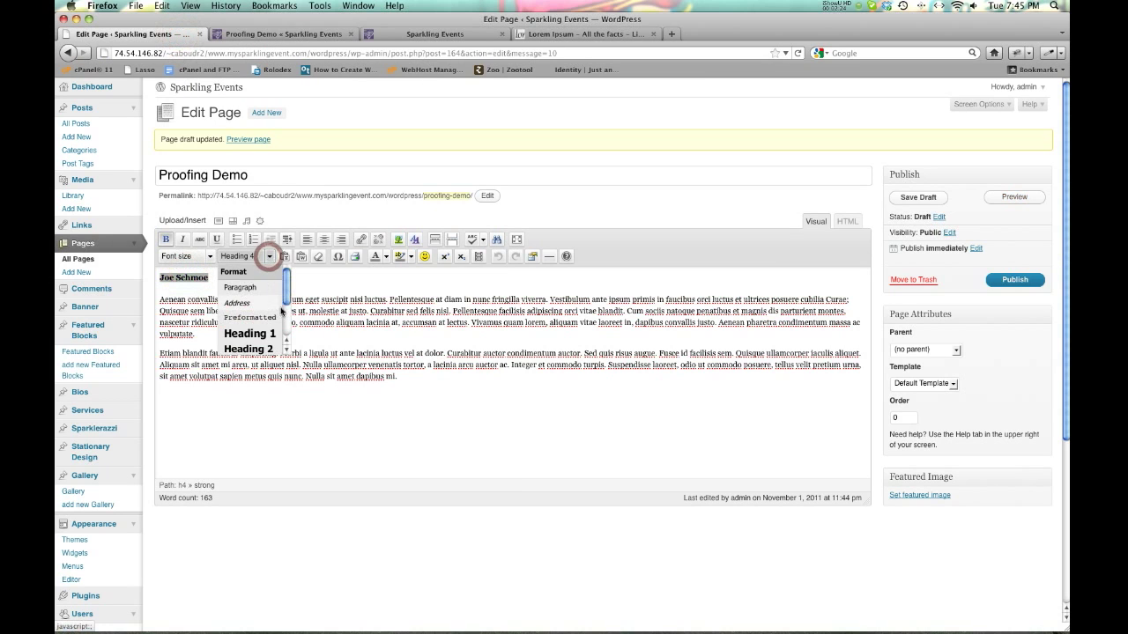
scroll(289, 311, down, 2)
click(262, 323)
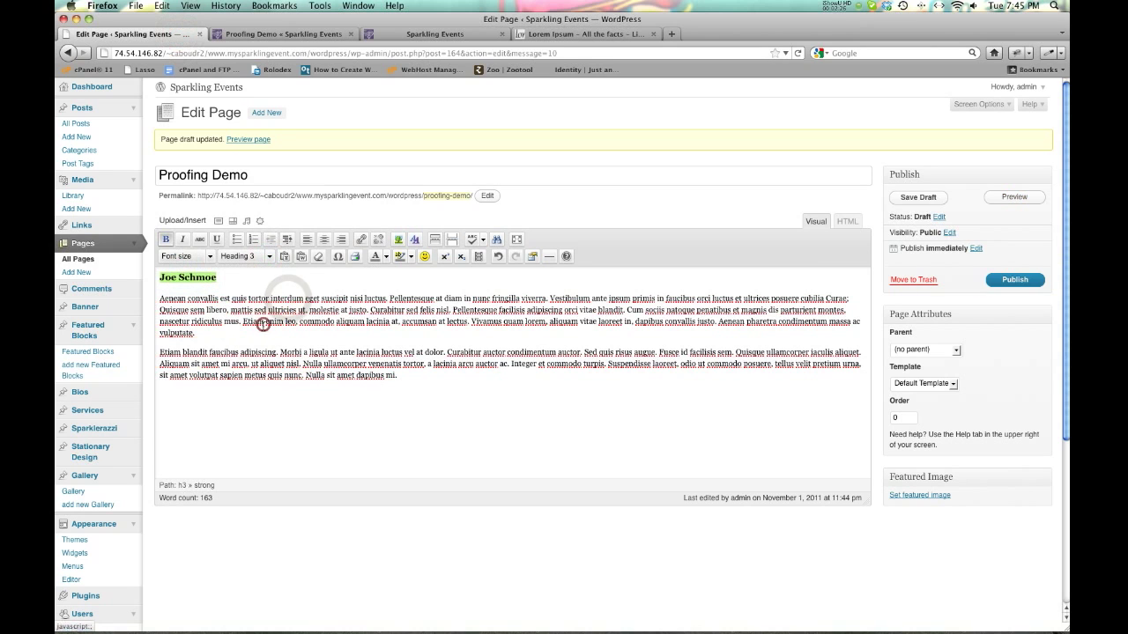
click(919, 199)
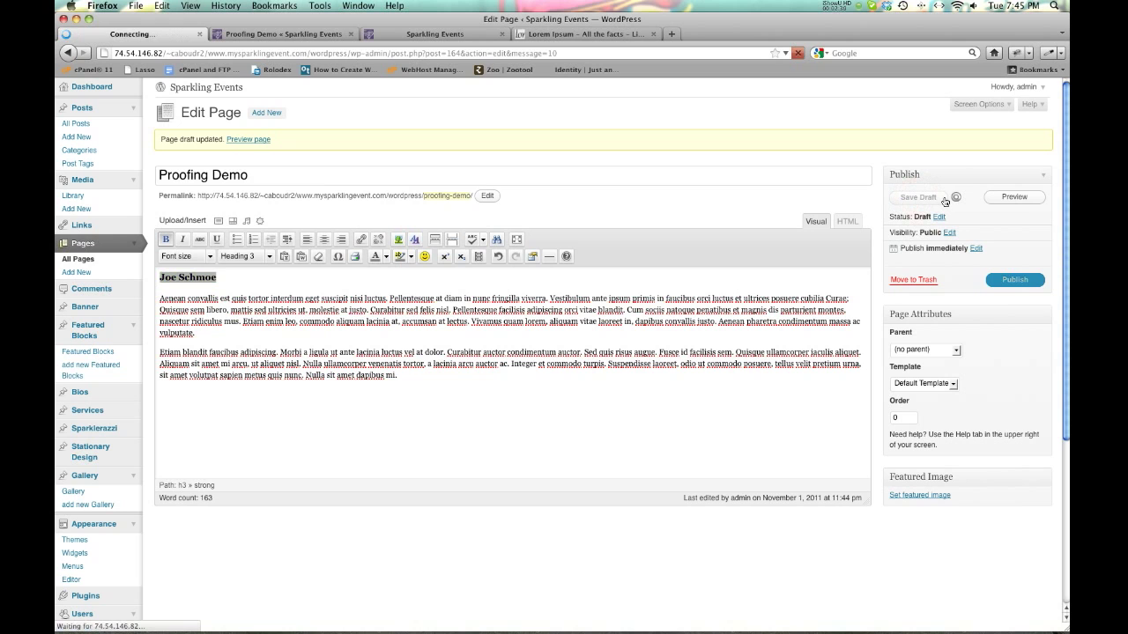
click(282, 36)
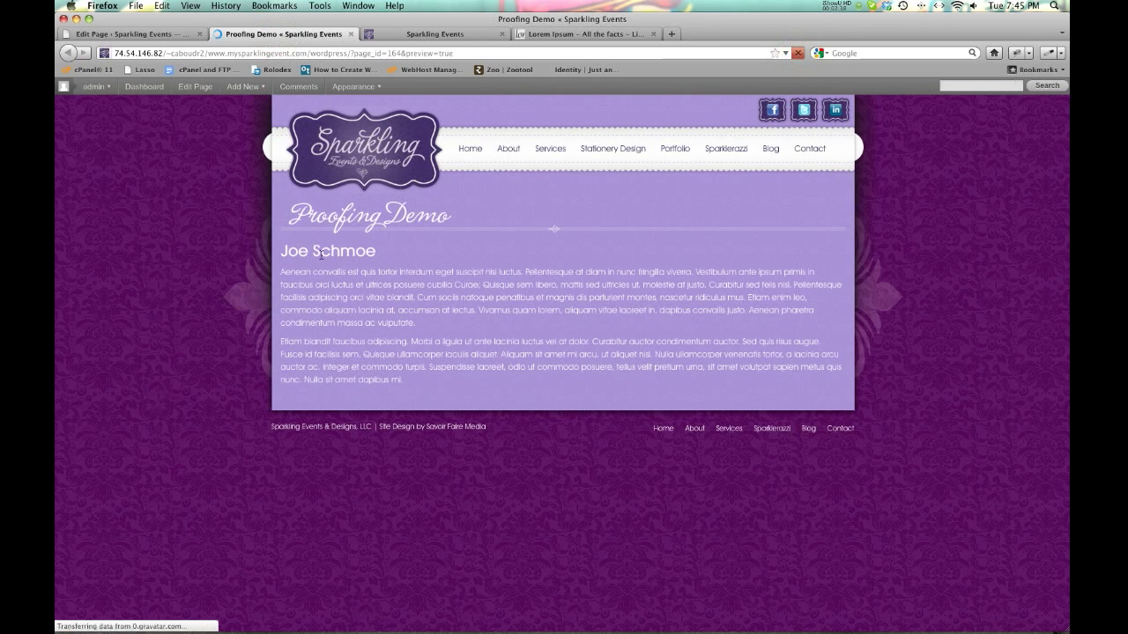
click(148, 35)
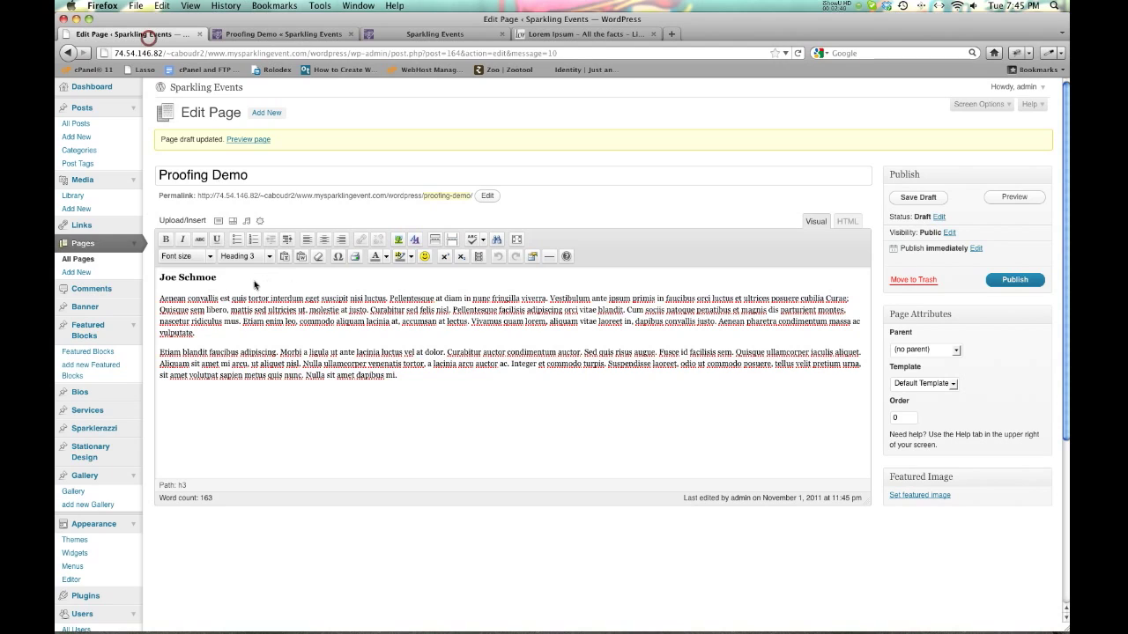
Switch the Joe Schmoe heading to Heading 4, re-save the draft, and reload the preview.
click(271, 257)
triple_click(187, 278)
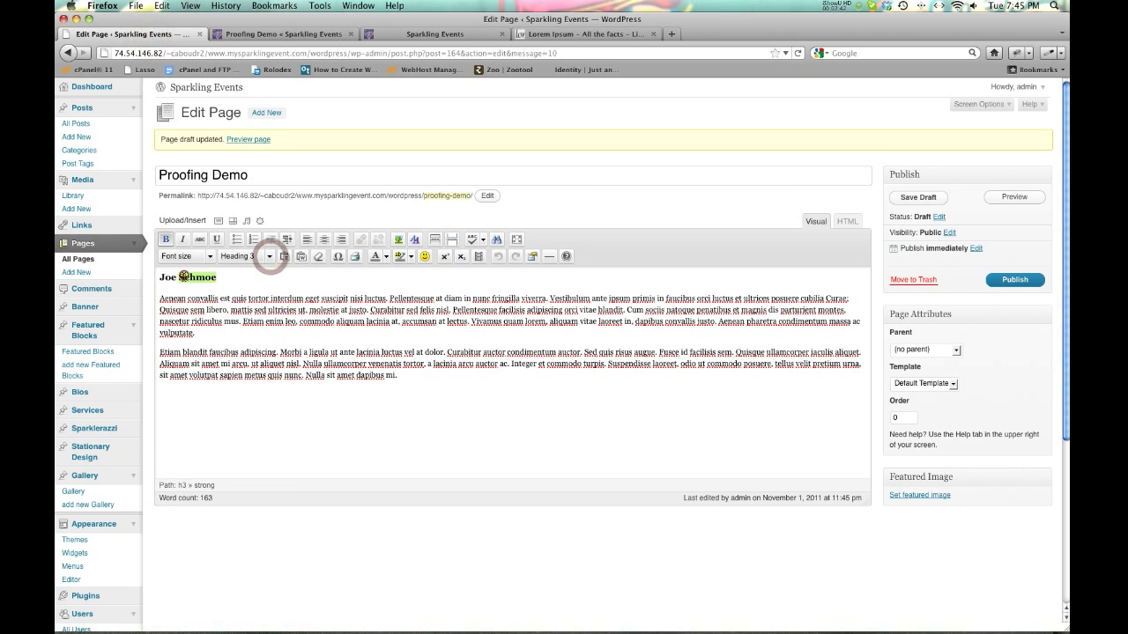
click(267, 257)
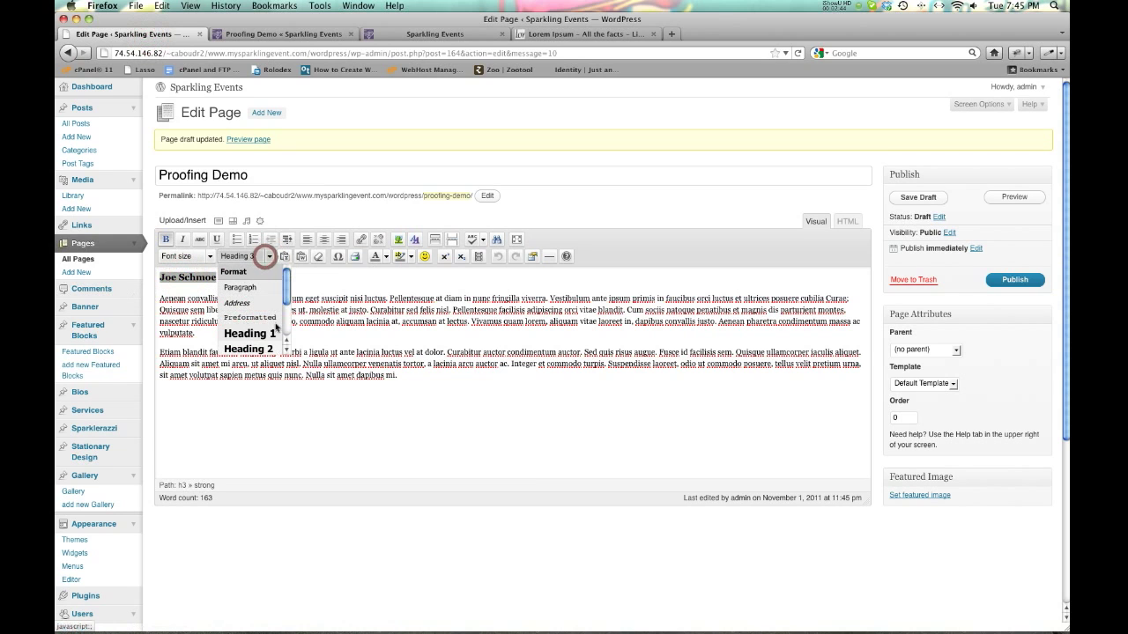
drag(287, 298, 288, 325)
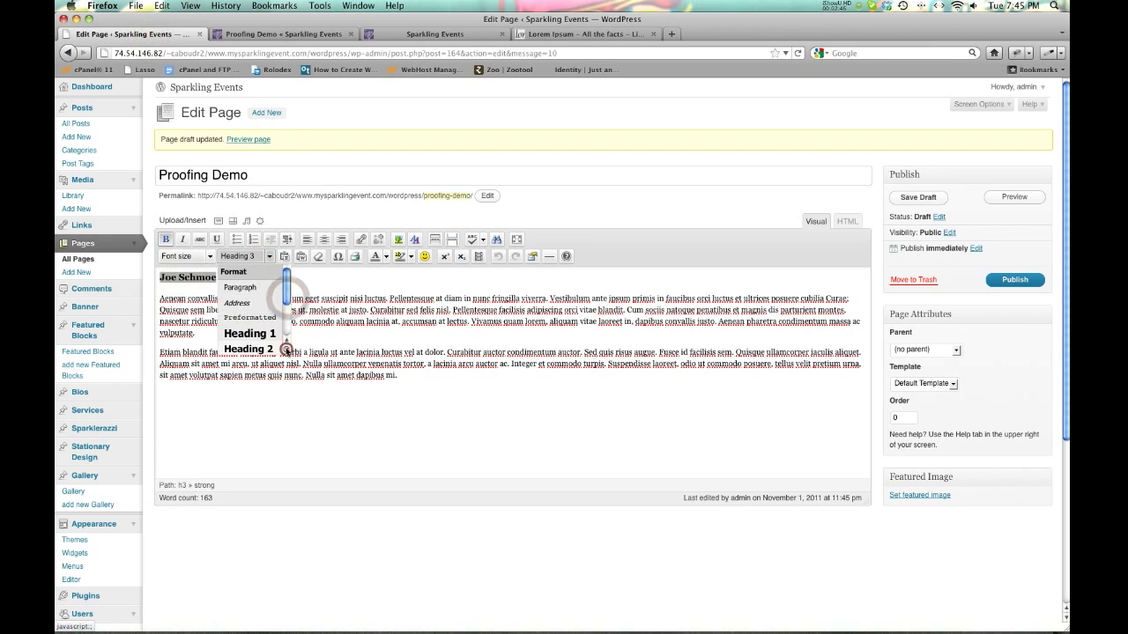
click(286, 350)
click(262, 319)
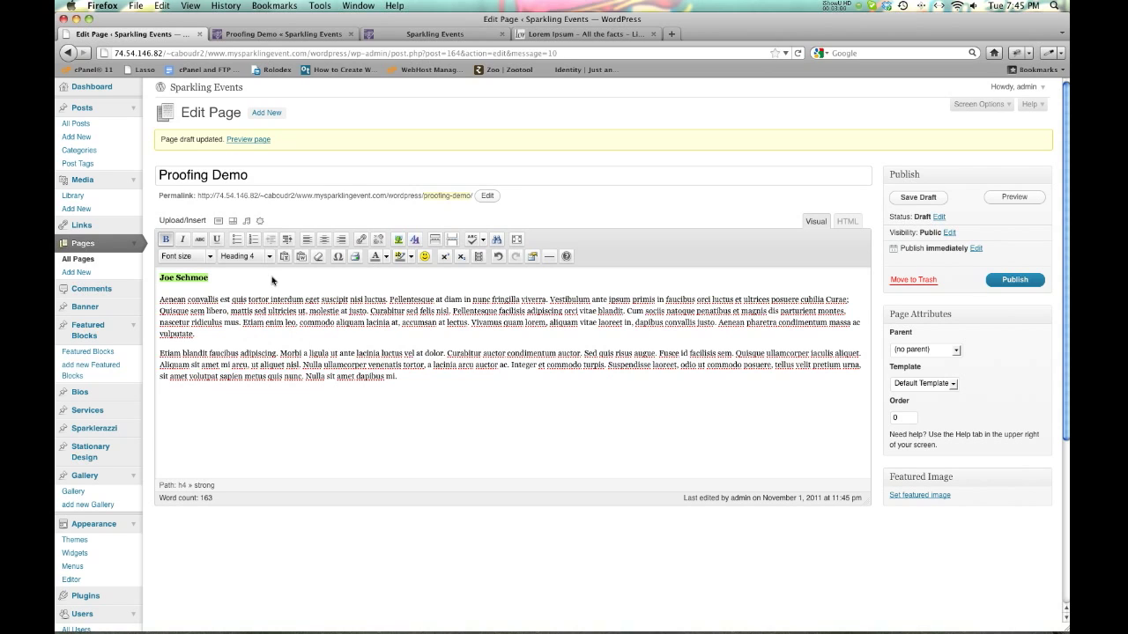
click(916, 199)
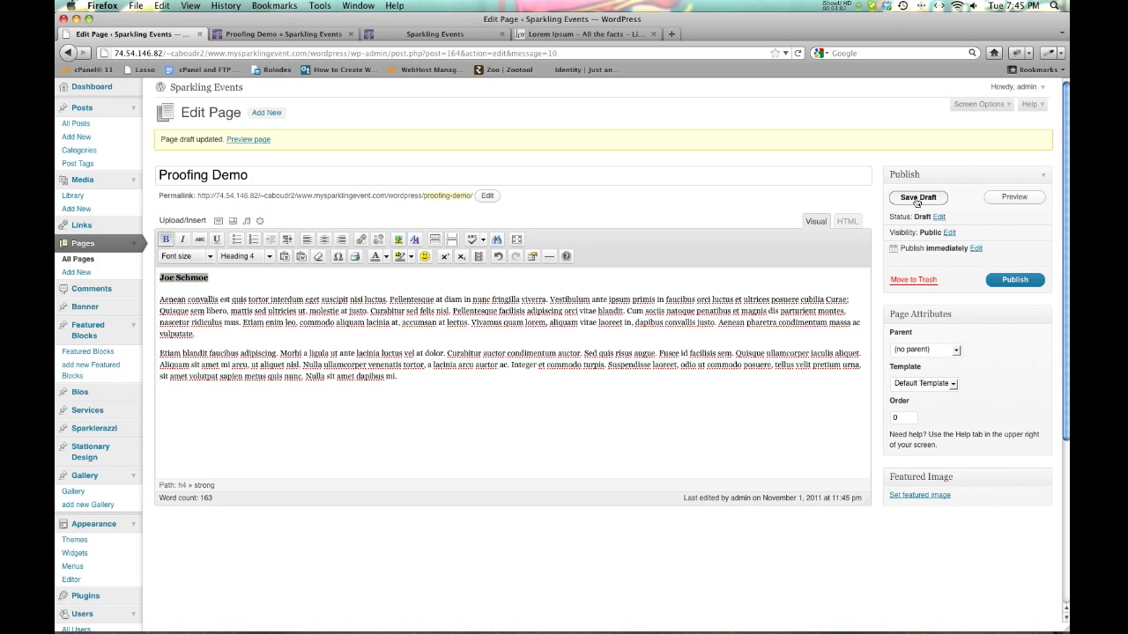
click(304, 35)
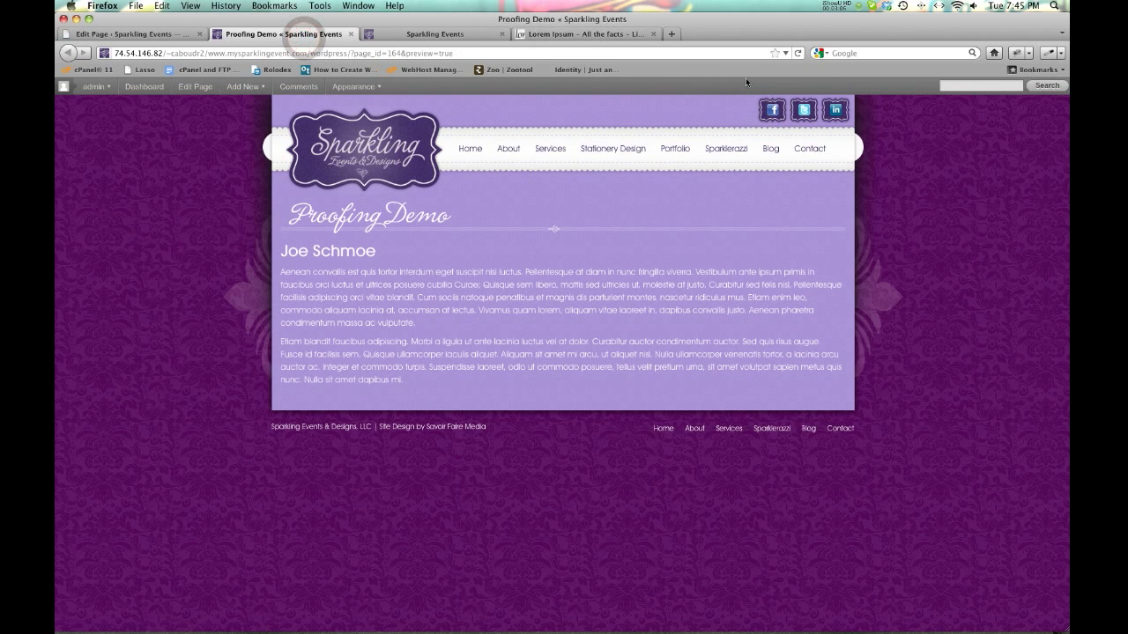
click(797, 53)
click(154, 35)
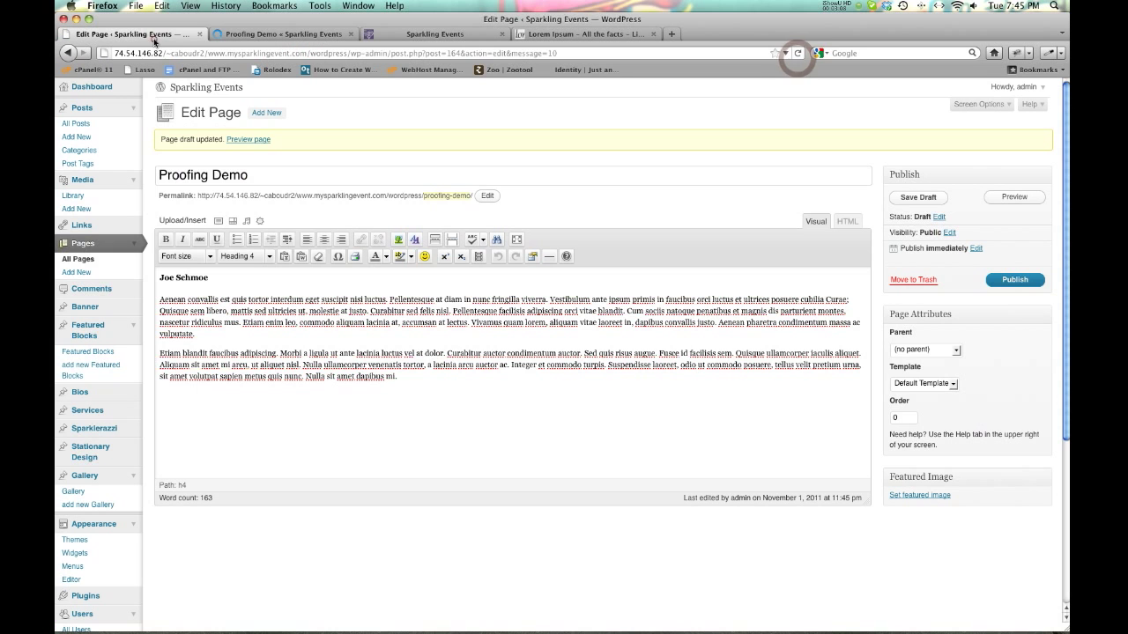
Insert the inter_design3 image, Medium and left-aligned, before 'Aenean', then save the draft.
click(158, 307)
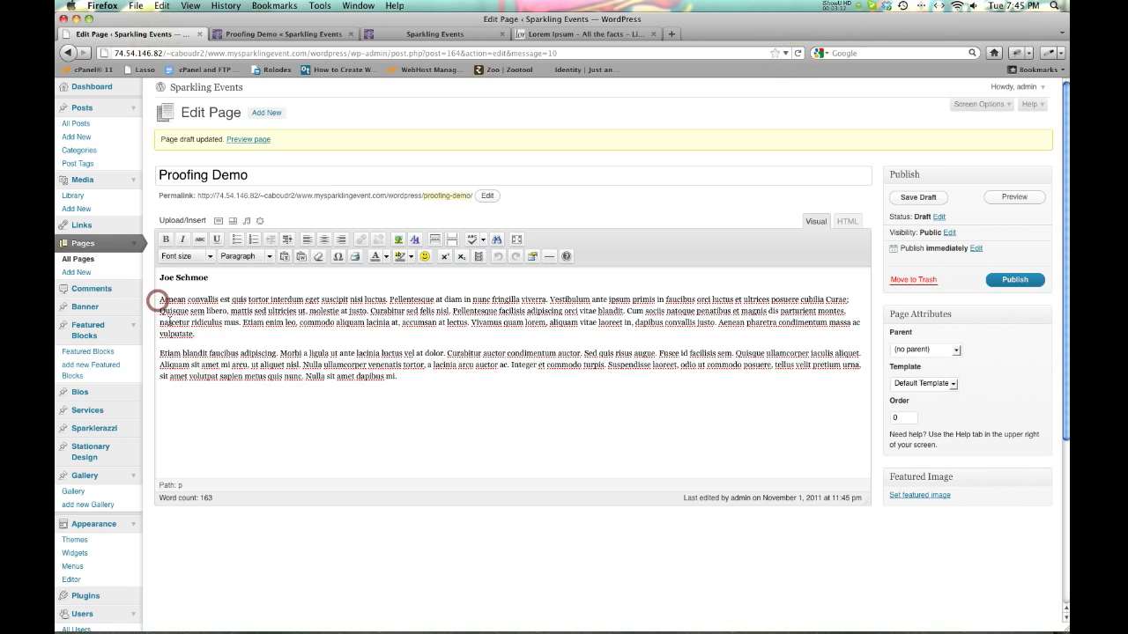
click(160, 301)
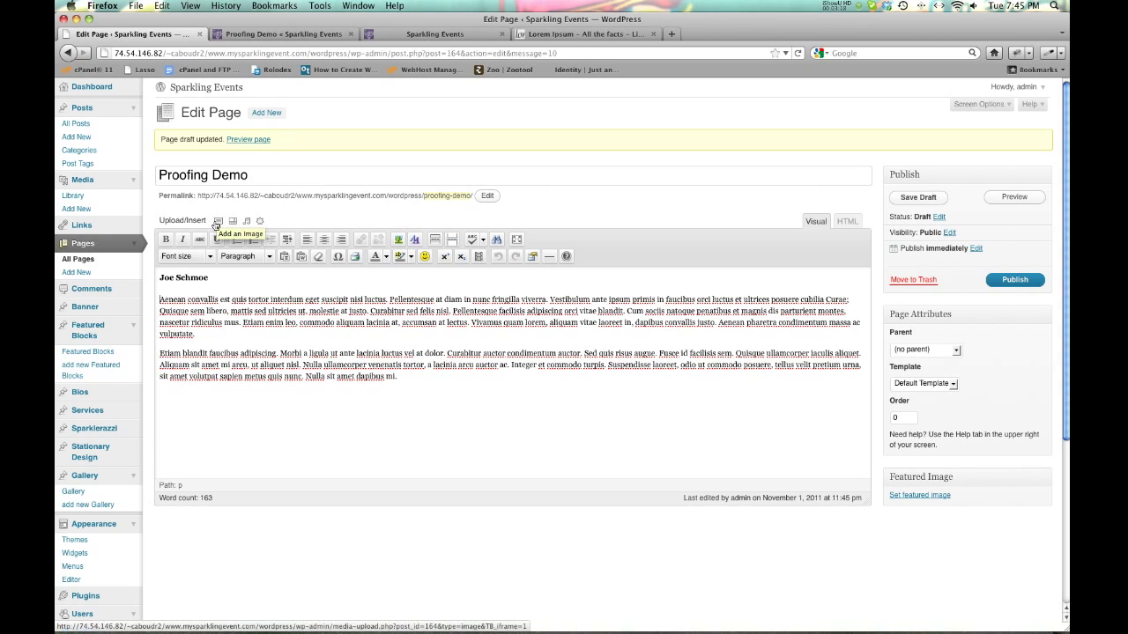
click(216, 224)
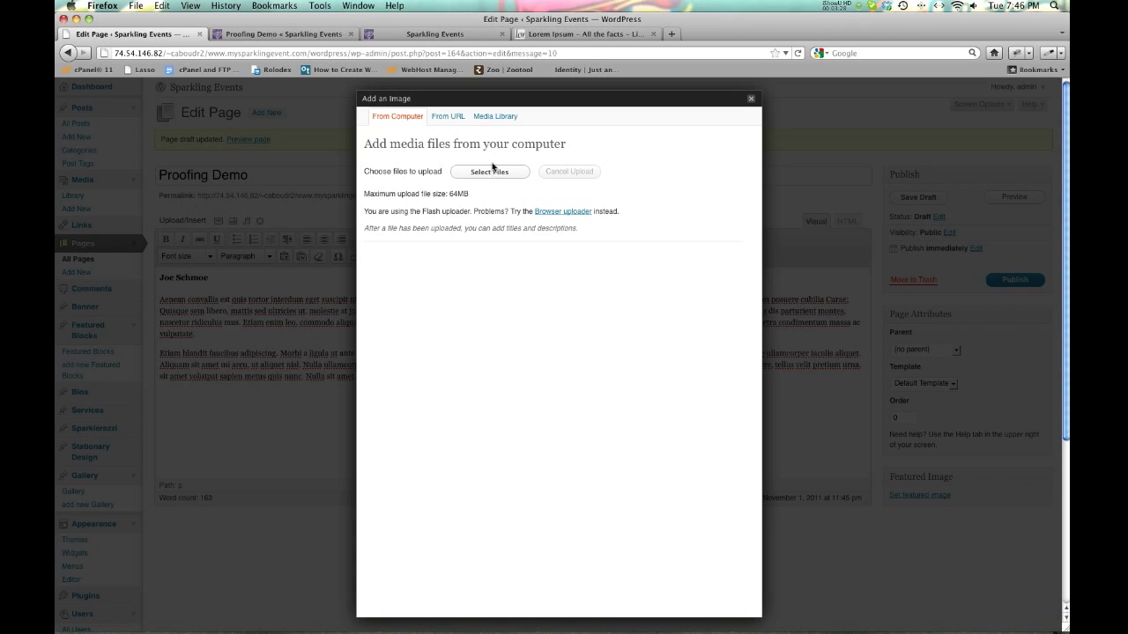
click(491, 117)
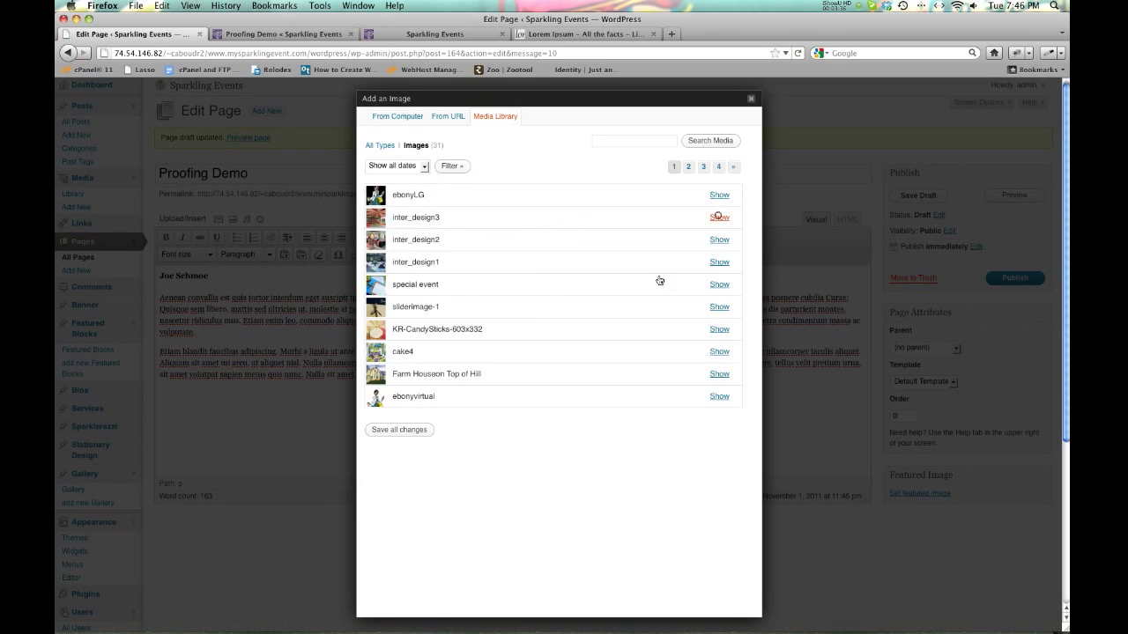
click(718, 217)
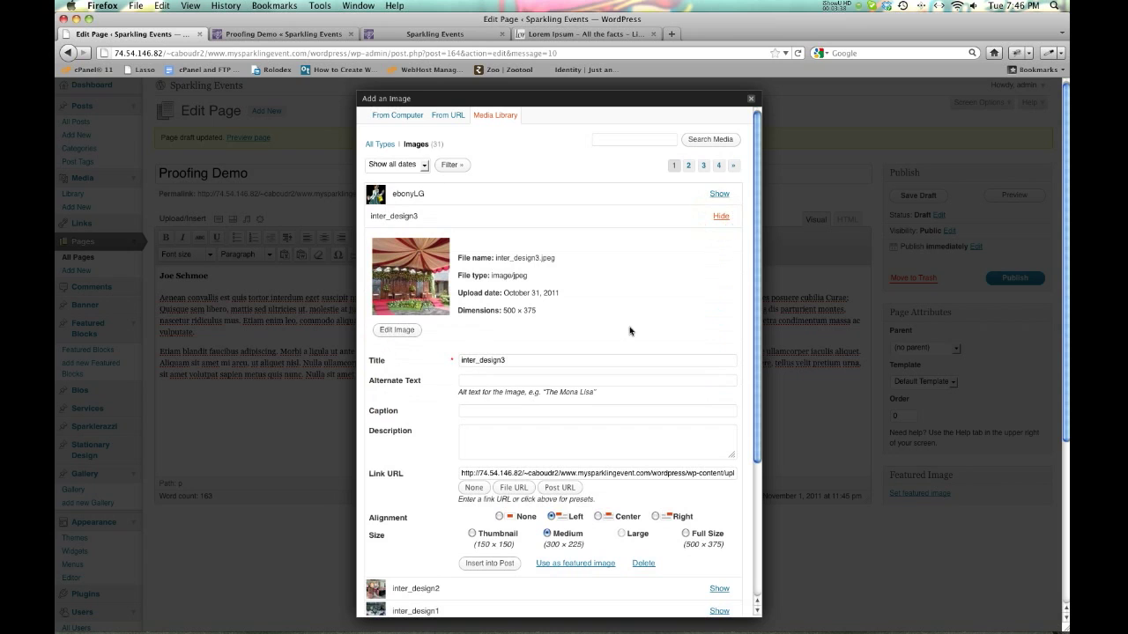
scroll(687, 377, down, 5)
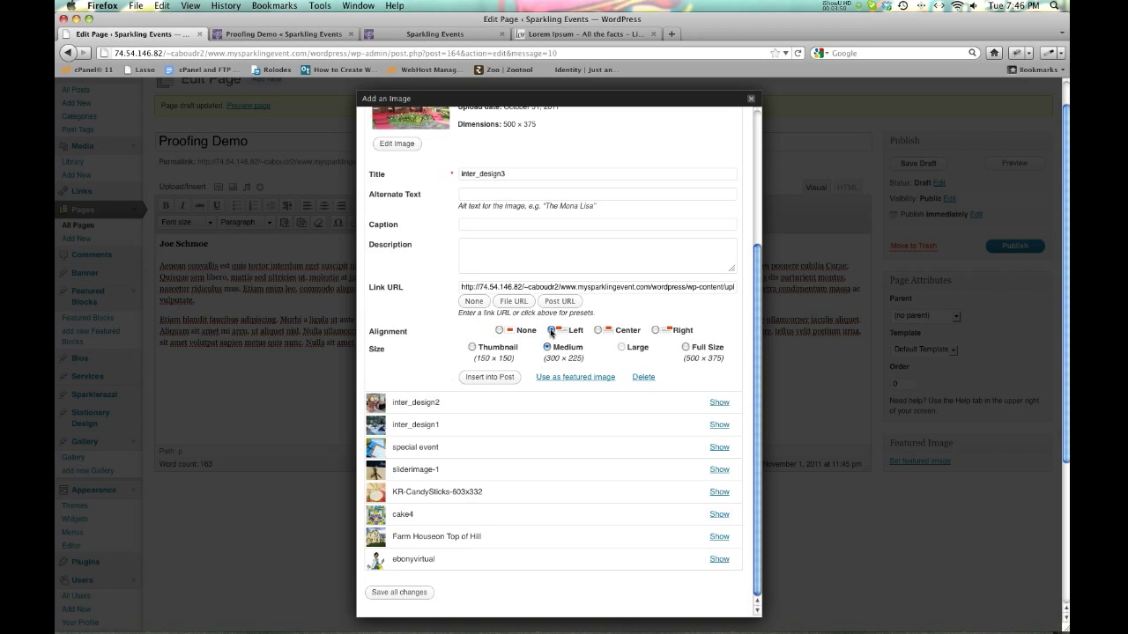
click(495, 377)
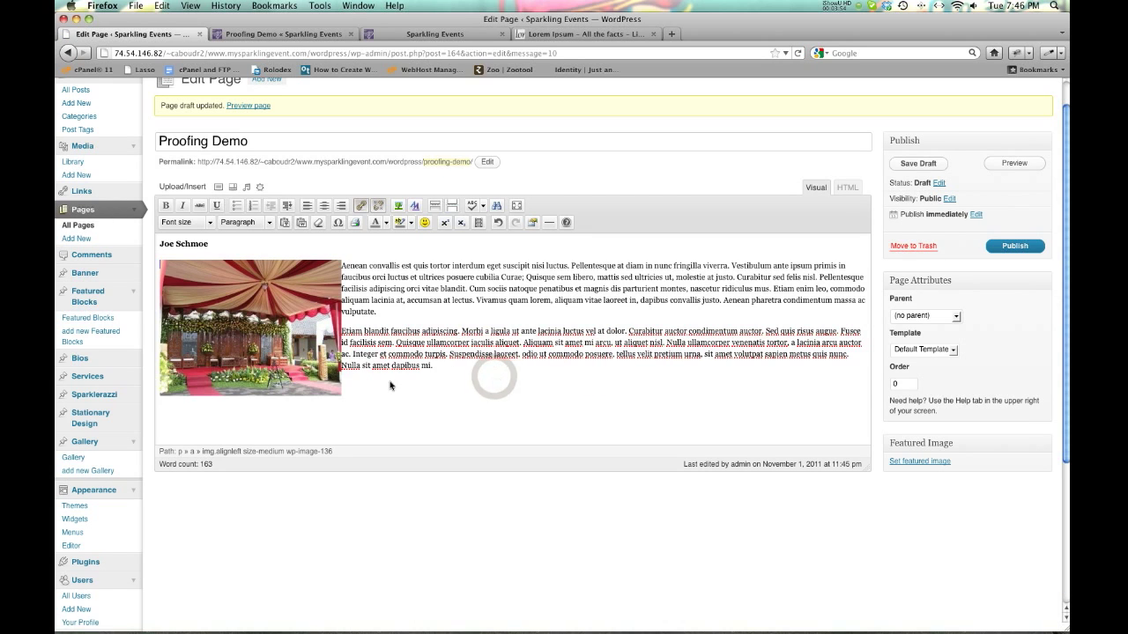
click(919, 163)
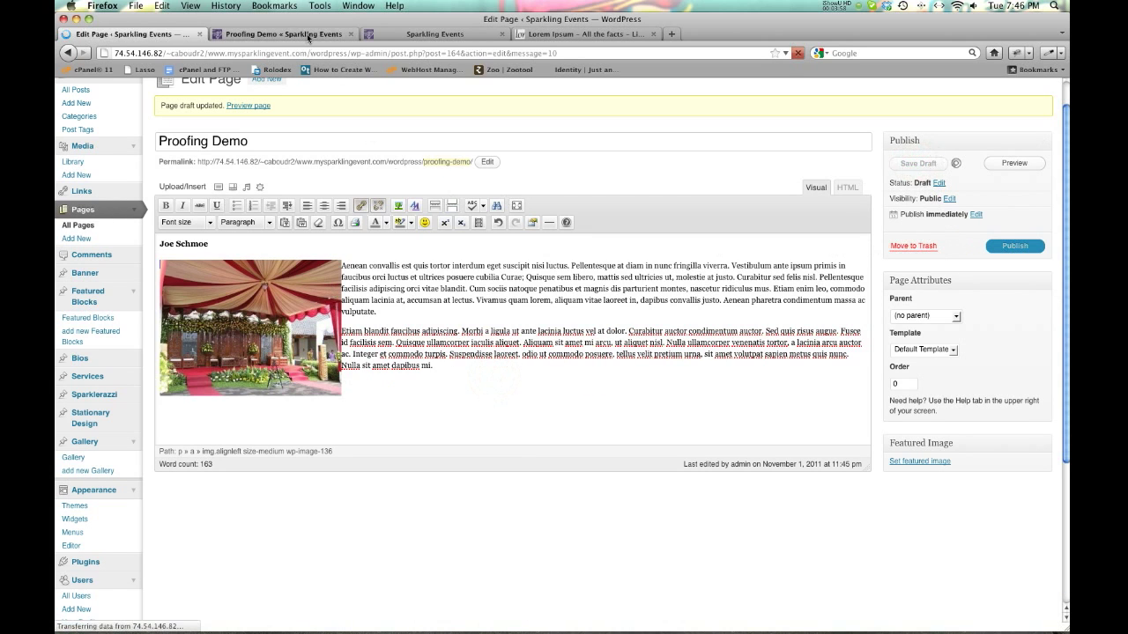
click(308, 35)
click(795, 54)
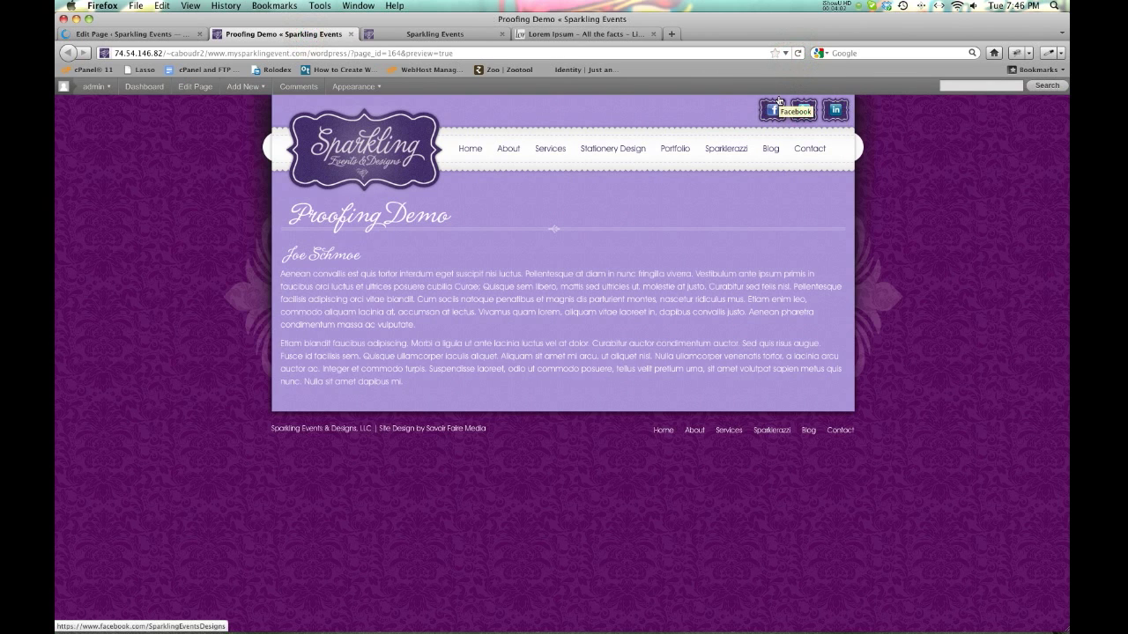
click(799, 54)
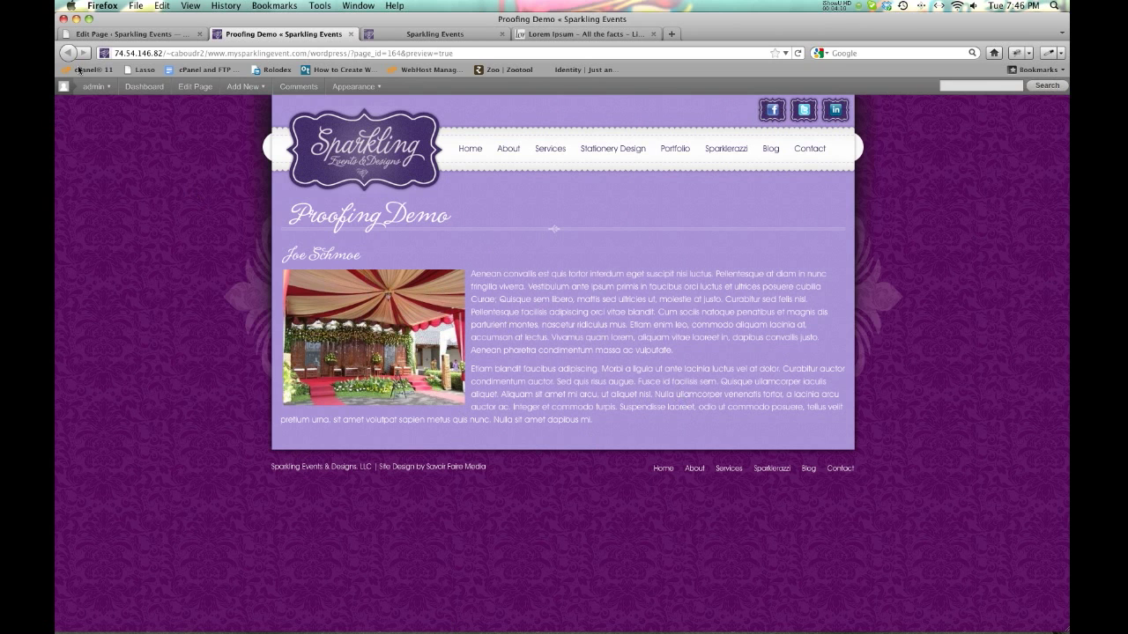
click(139, 33)
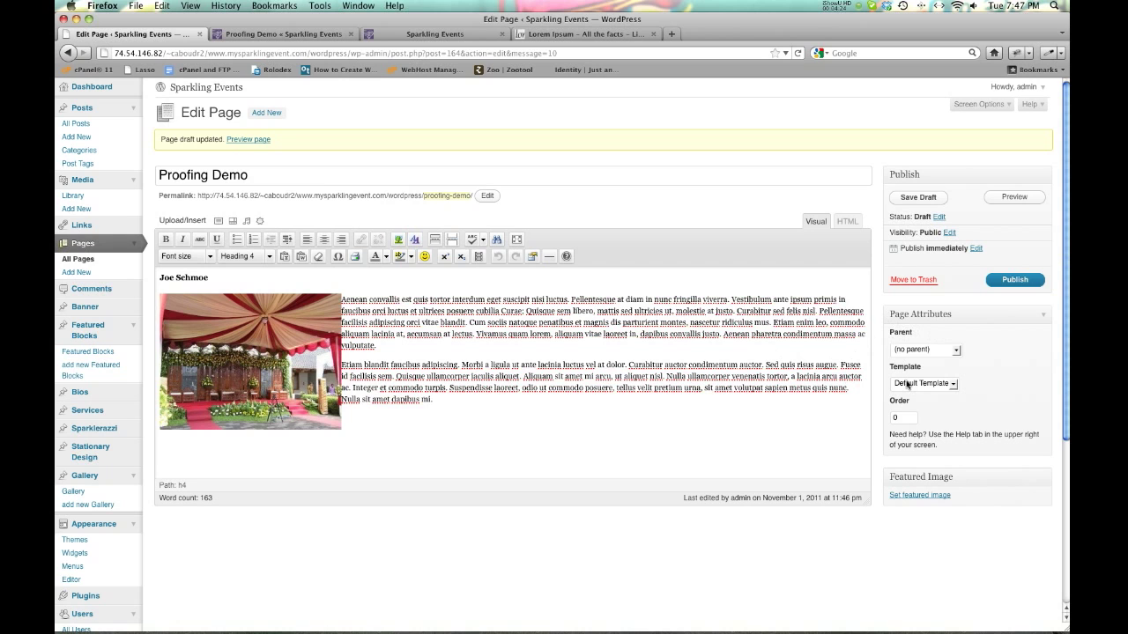
click(264, 35)
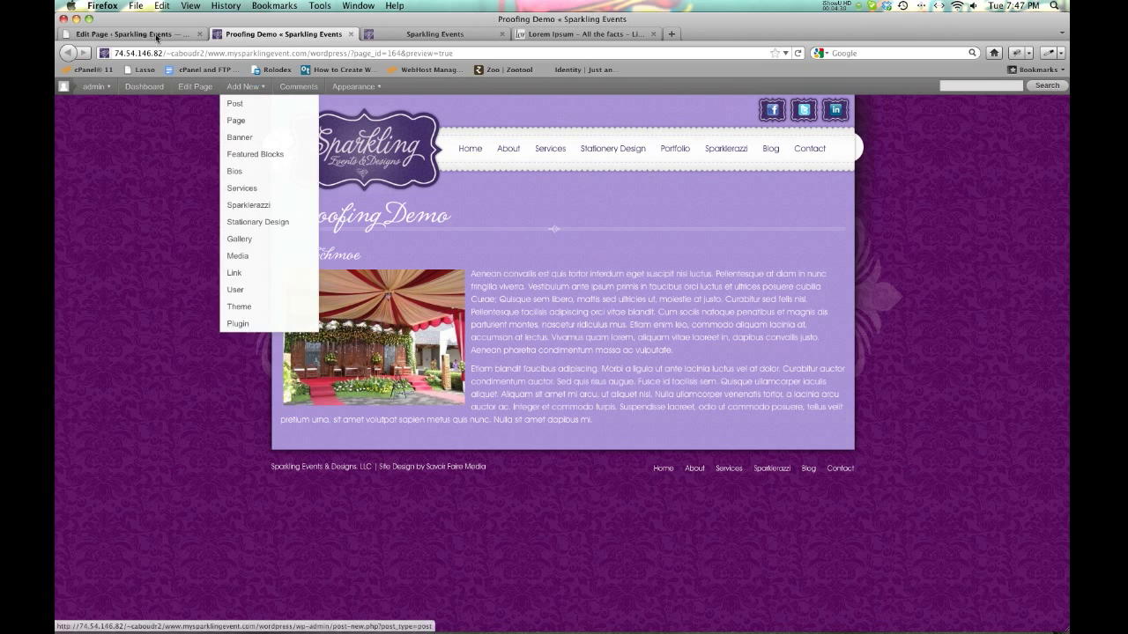
click(132, 34)
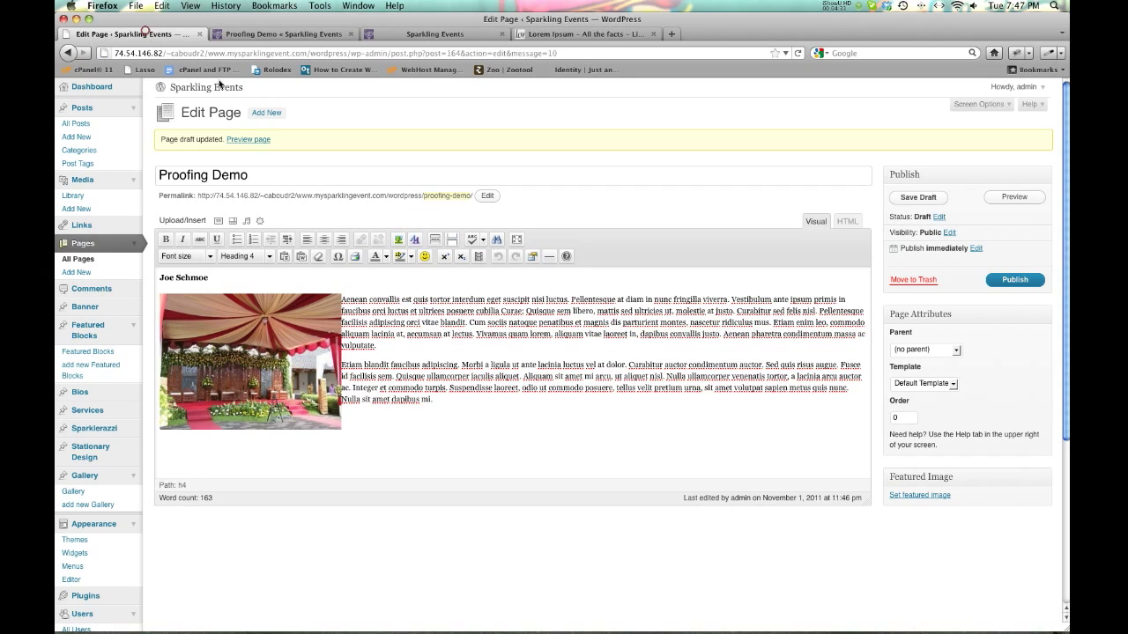
Leave the Page Attributes template on Default Template without changing it.
click(952, 385)
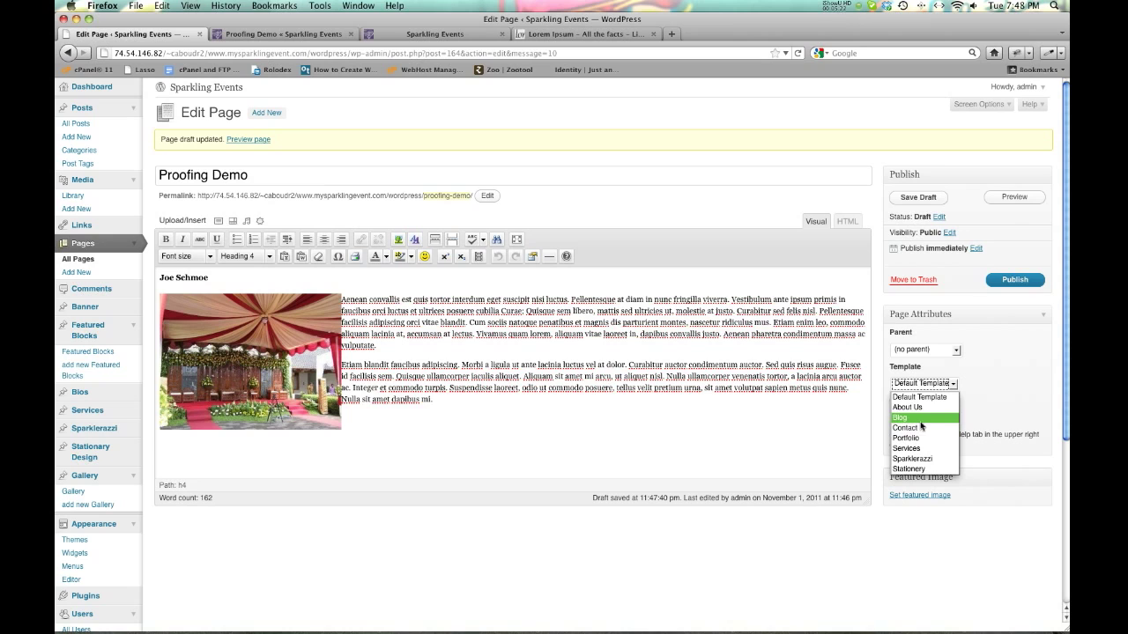
click(987, 406)
click(954, 386)
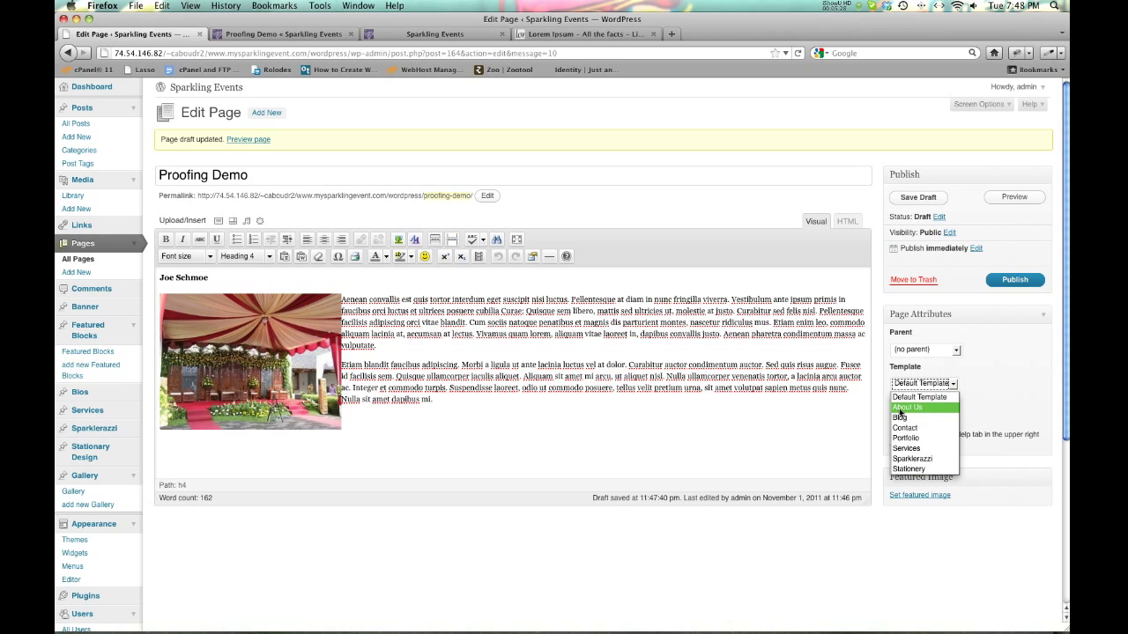
click(975, 414)
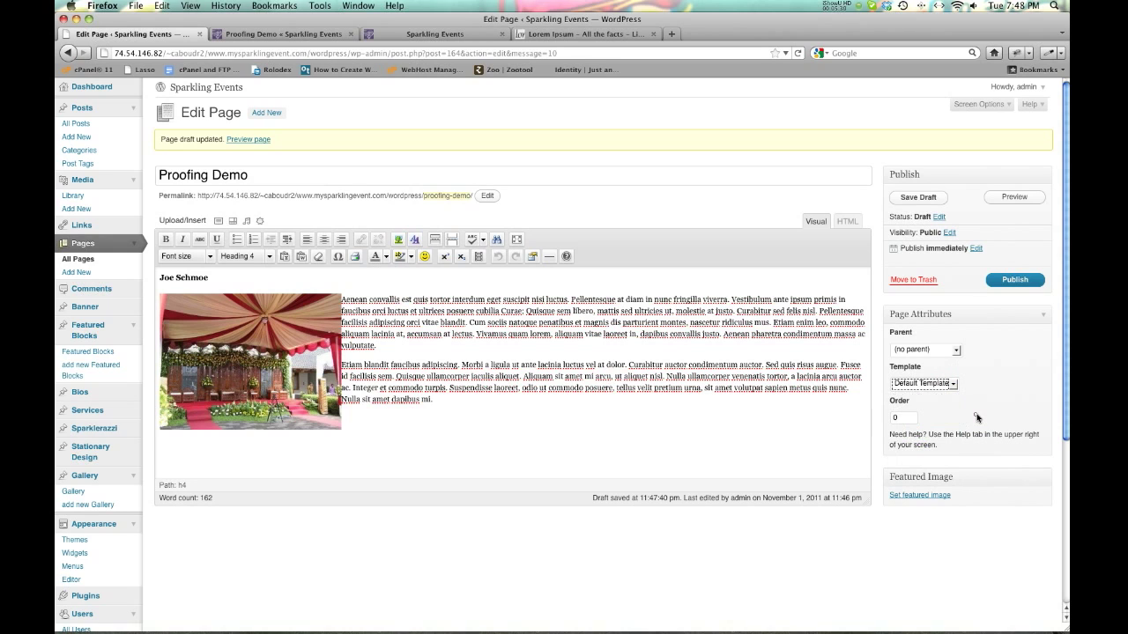
click(953, 384)
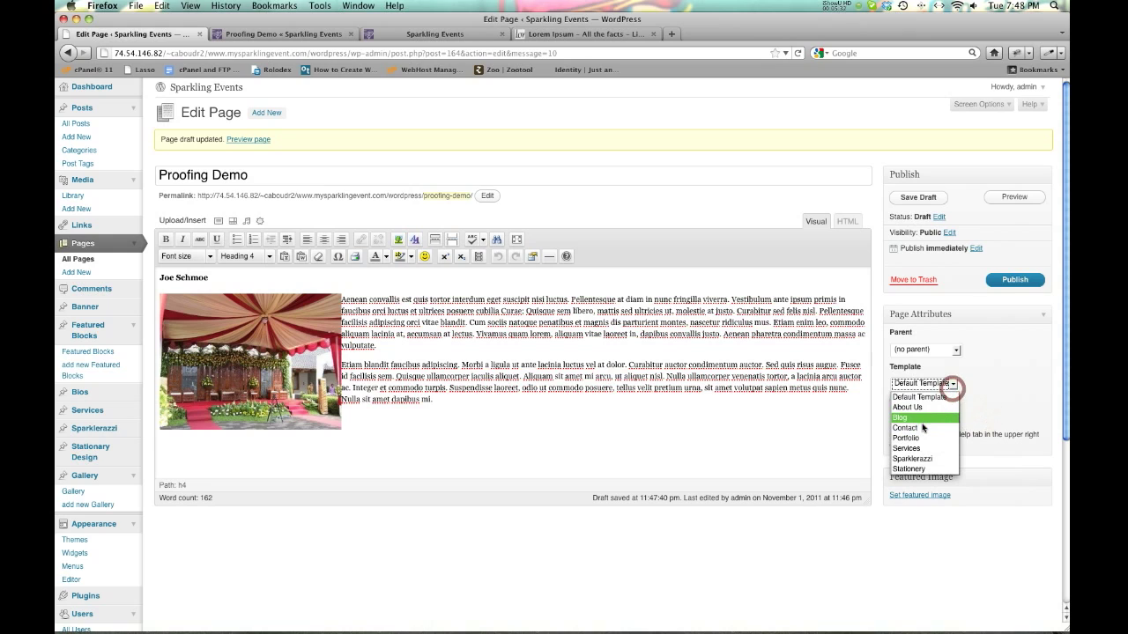
click(976, 394)
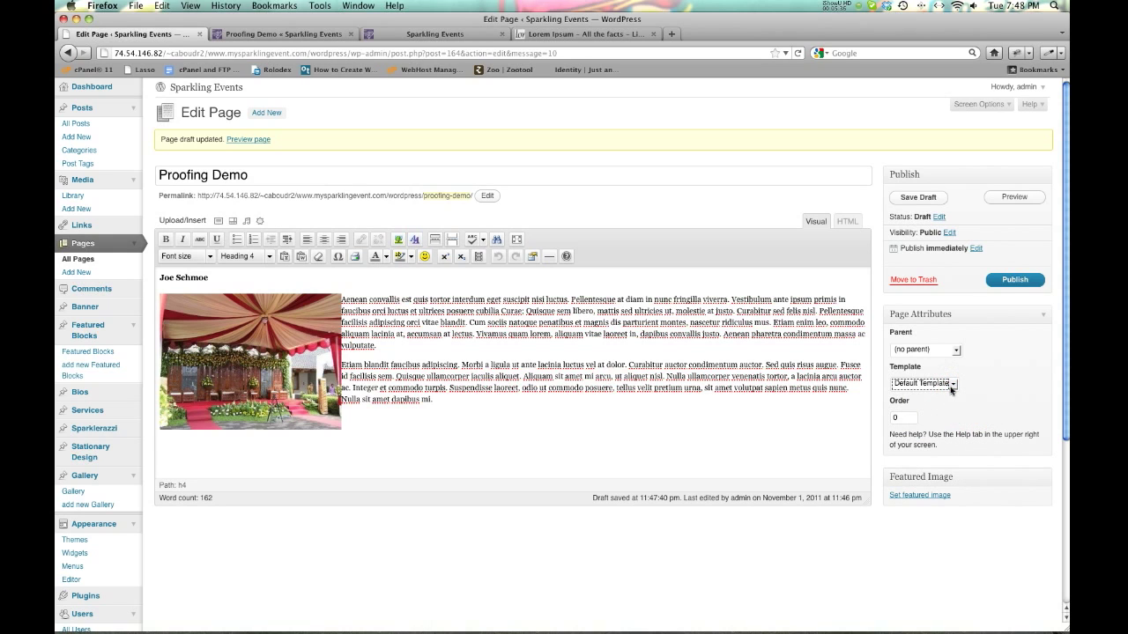
click(954, 385)
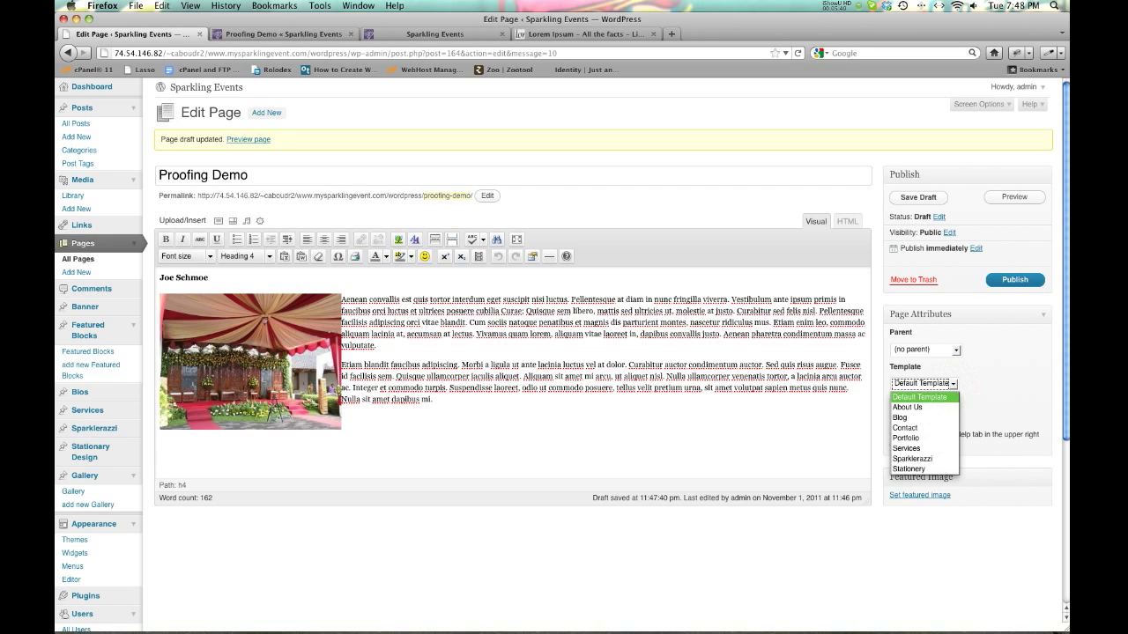
click(973, 387)
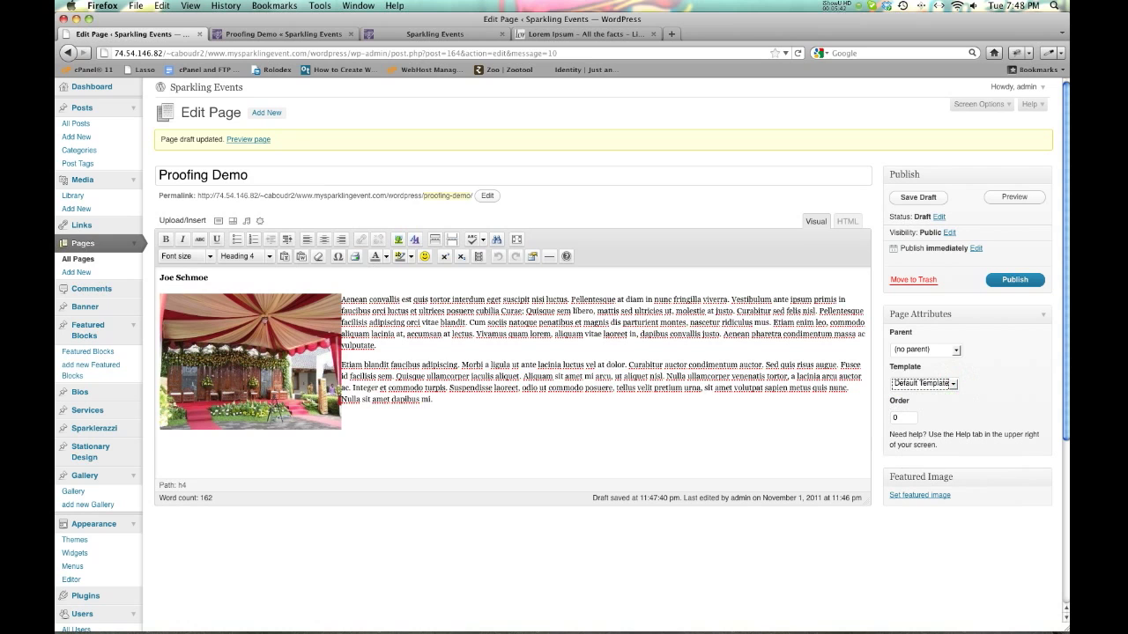
click(597, 201)
Enable Revisions in Screen Options and scroll to the box listing five saved revisions.
click(1007, 105)
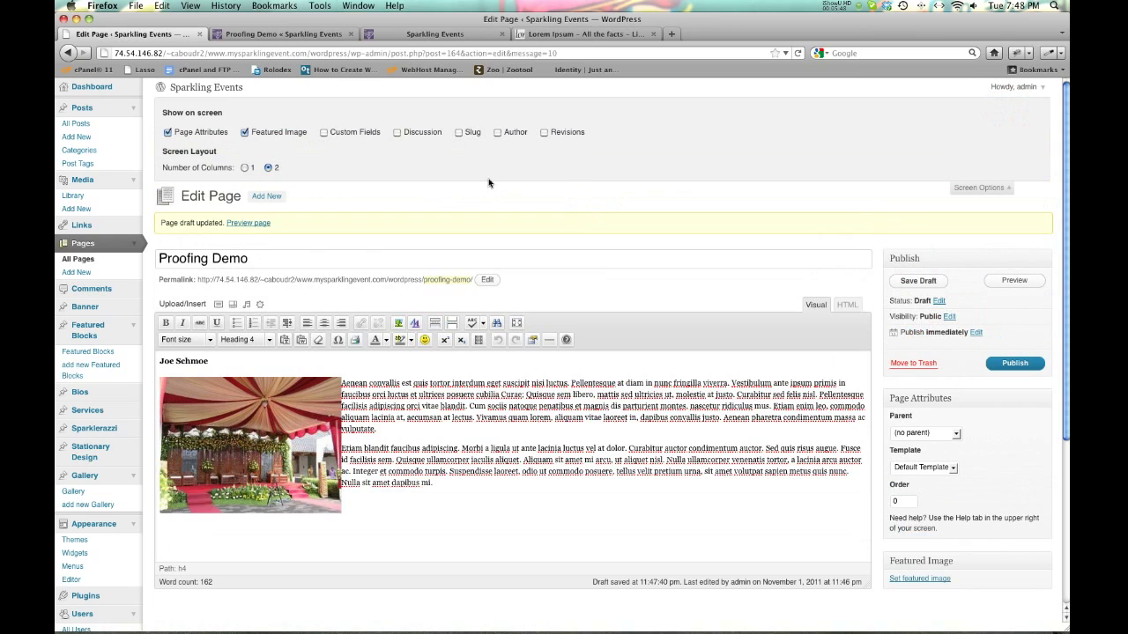
click(543, 134)
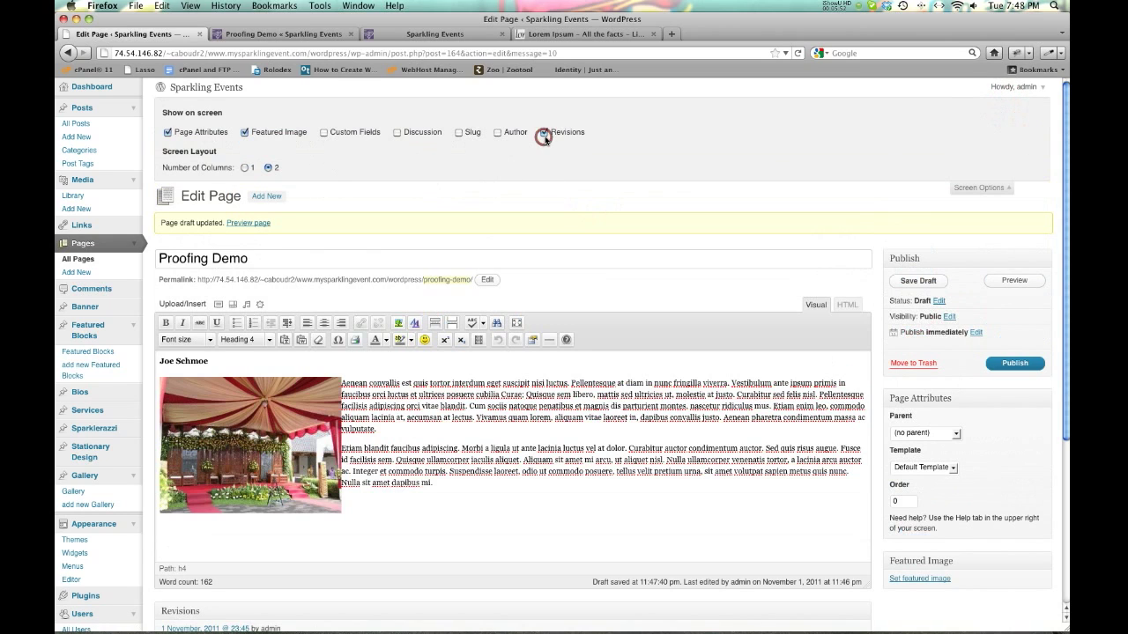
click(985, 188)
scroll(327, 440, down, 5)
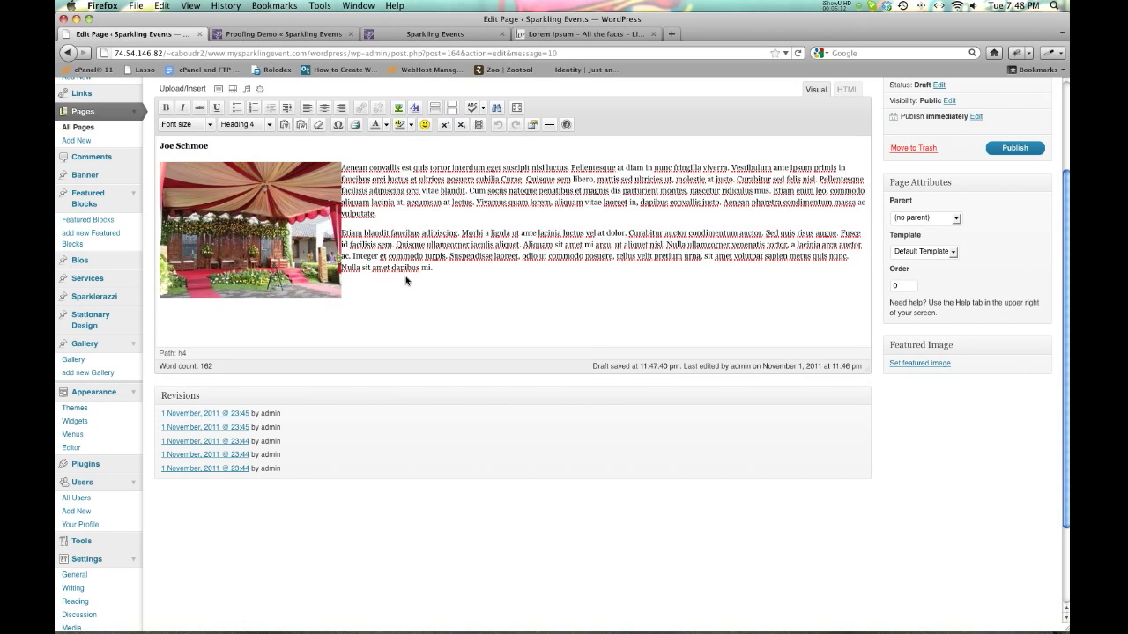
click(199, 418)
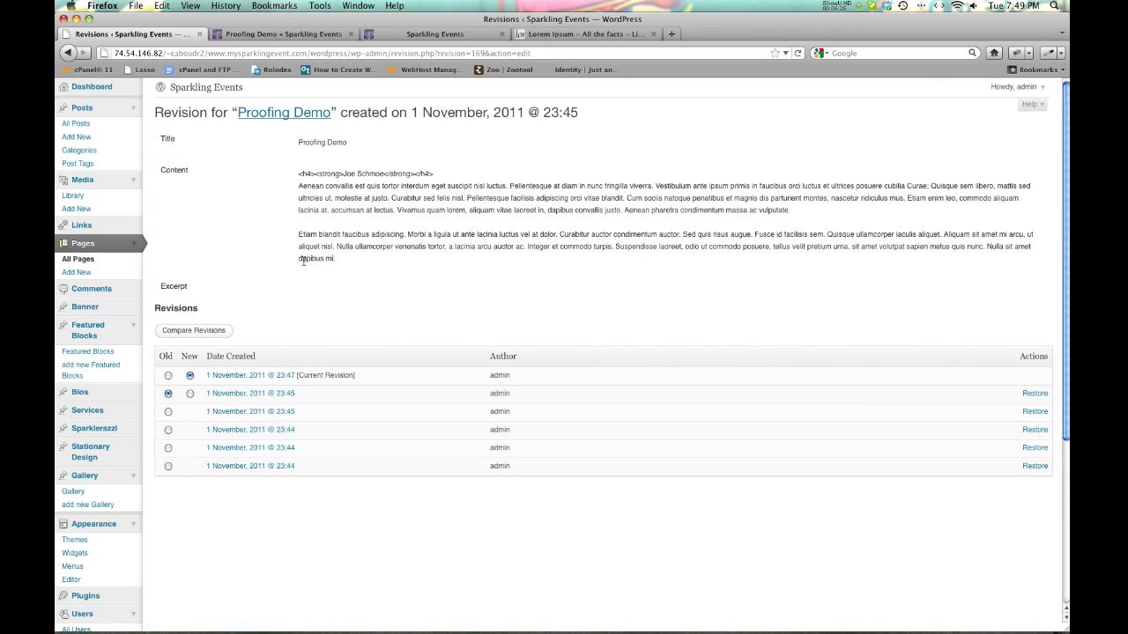
drag(332, 259, 297, 187)
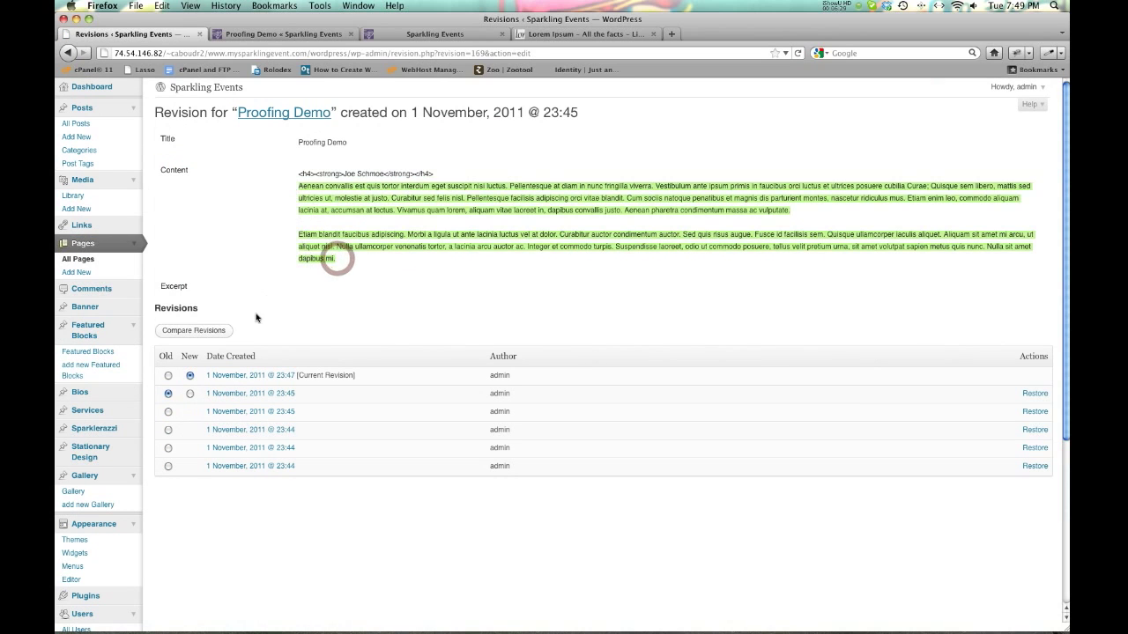
click(245, 376)
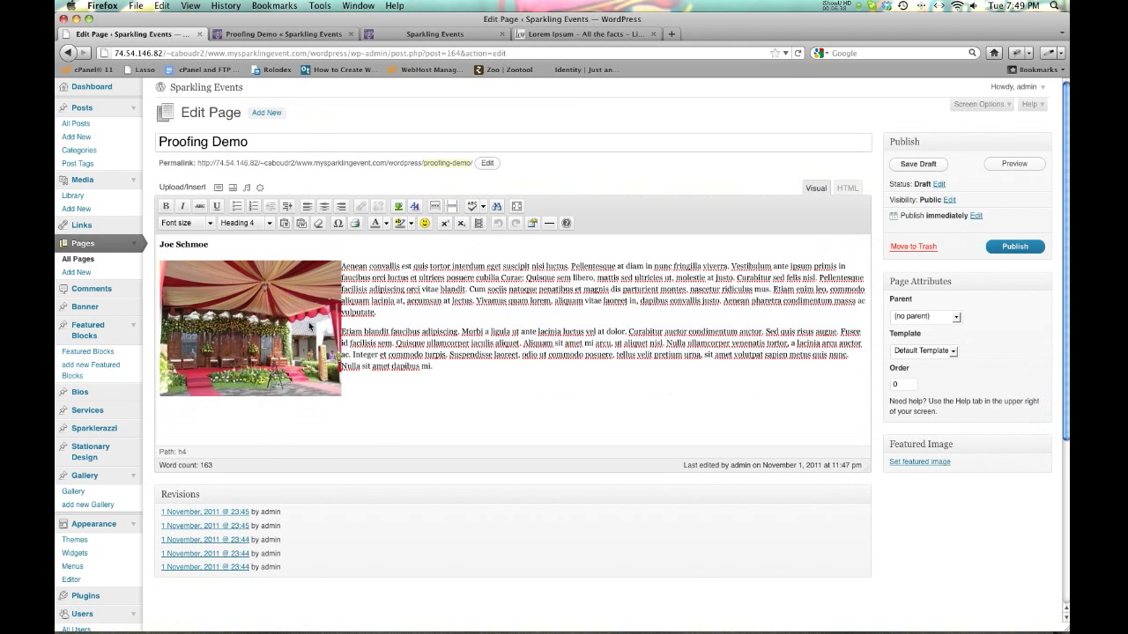
click(223, 512)
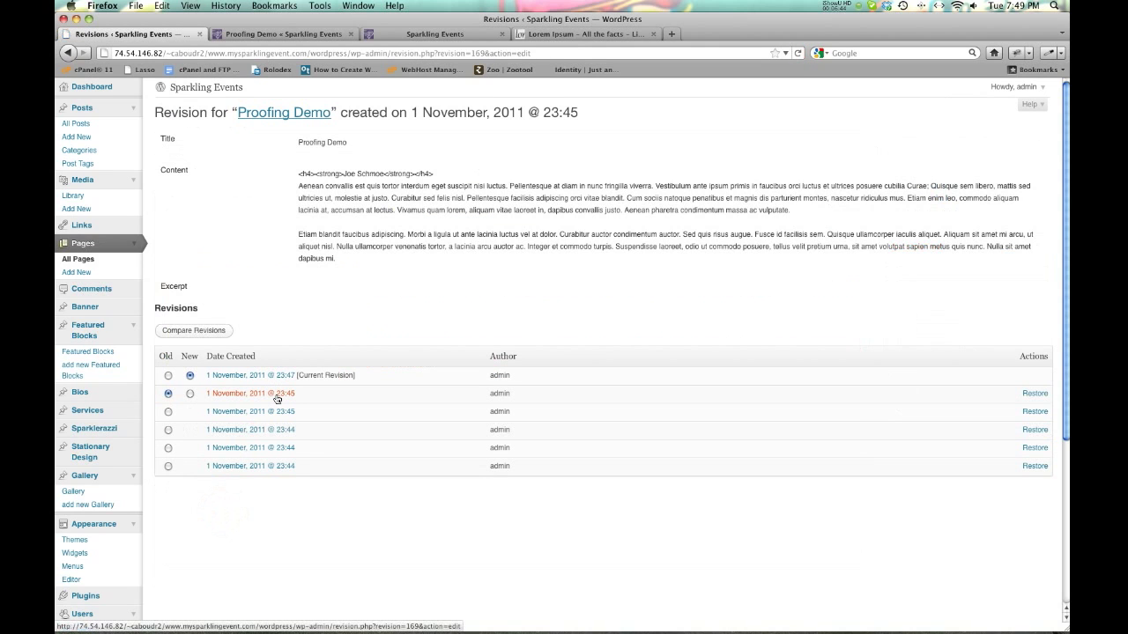
drag(338, 265, 293, 173)
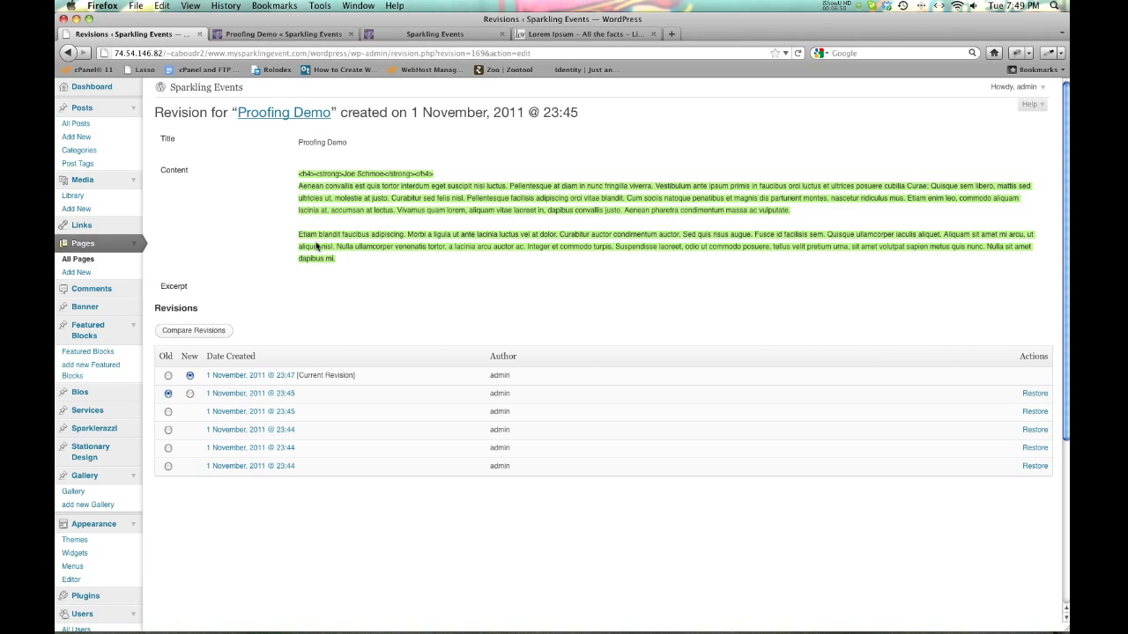
click(66, 53)
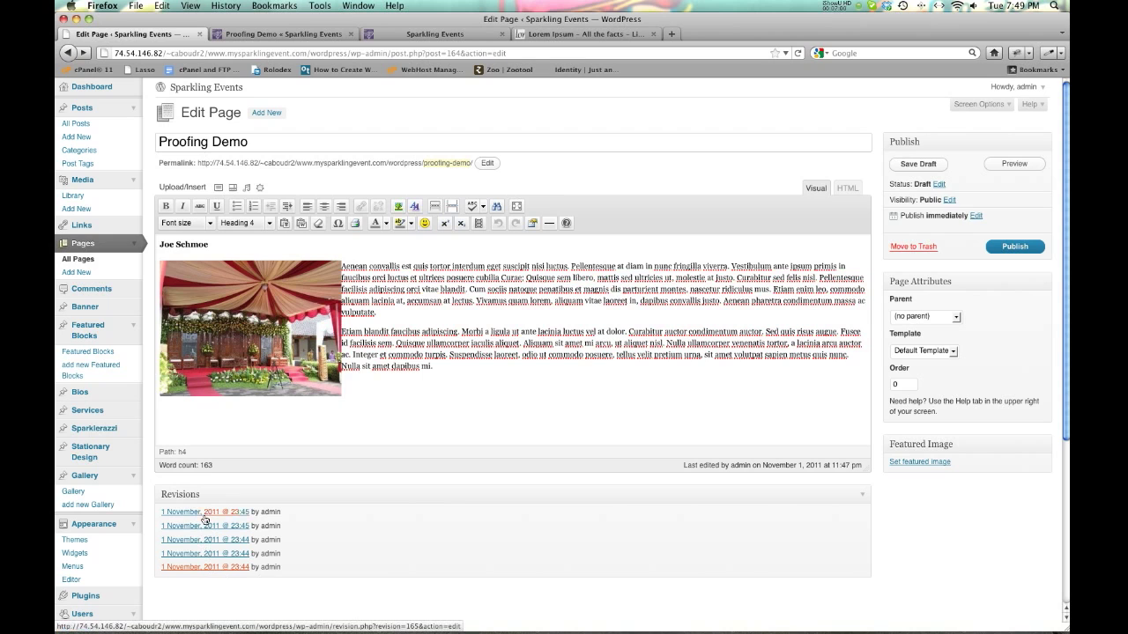
click(205, 512)
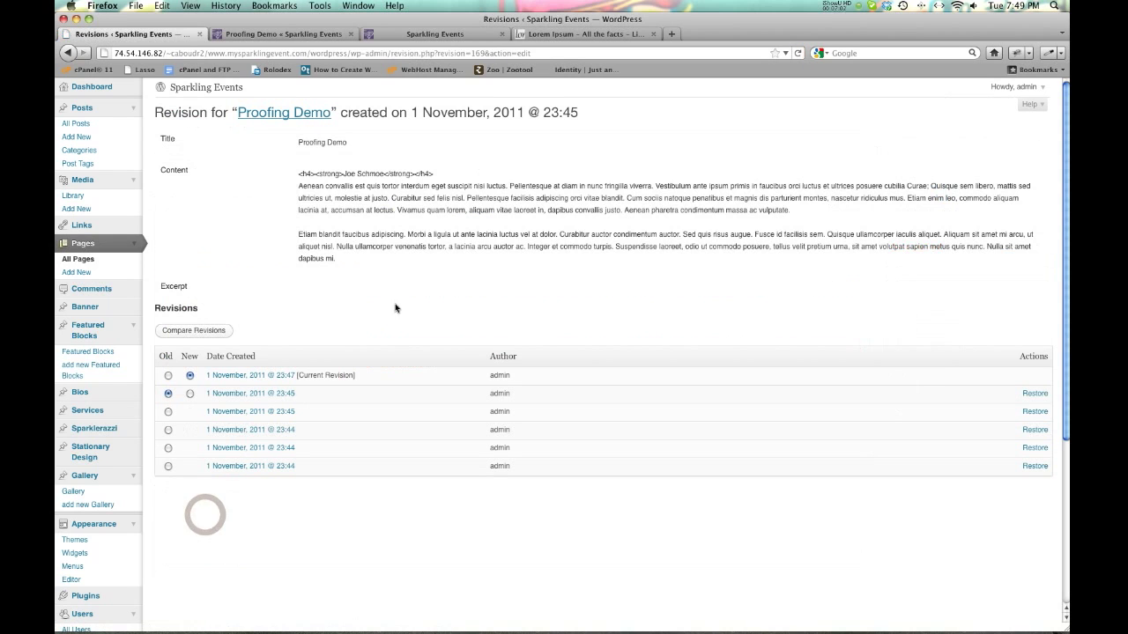
drag(295, 174, 365, 259)
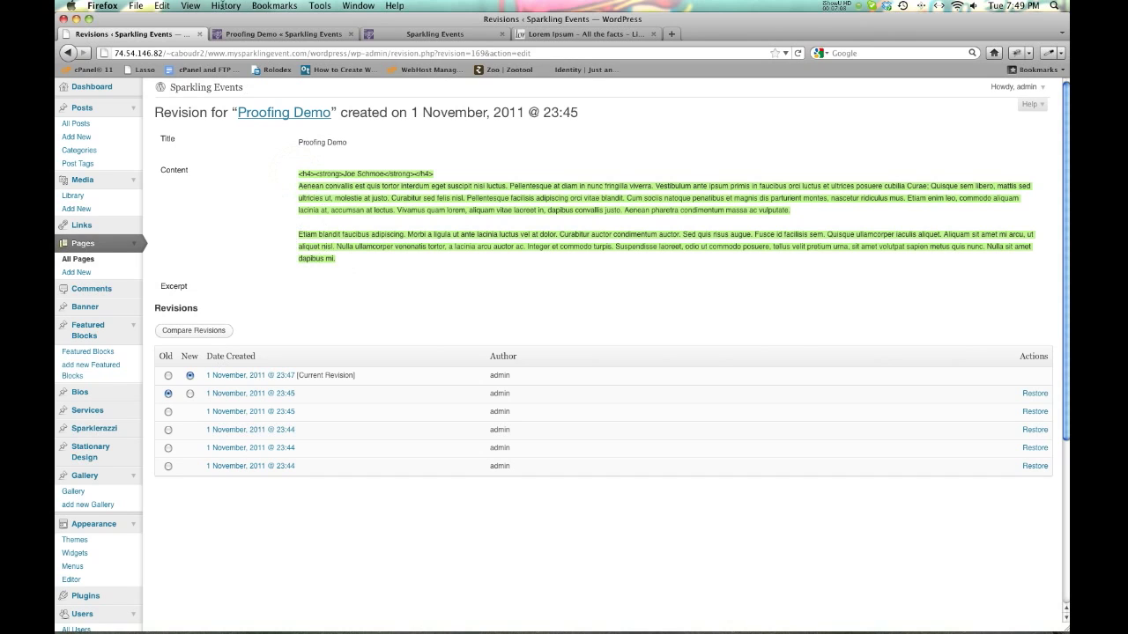
click(71, 54)
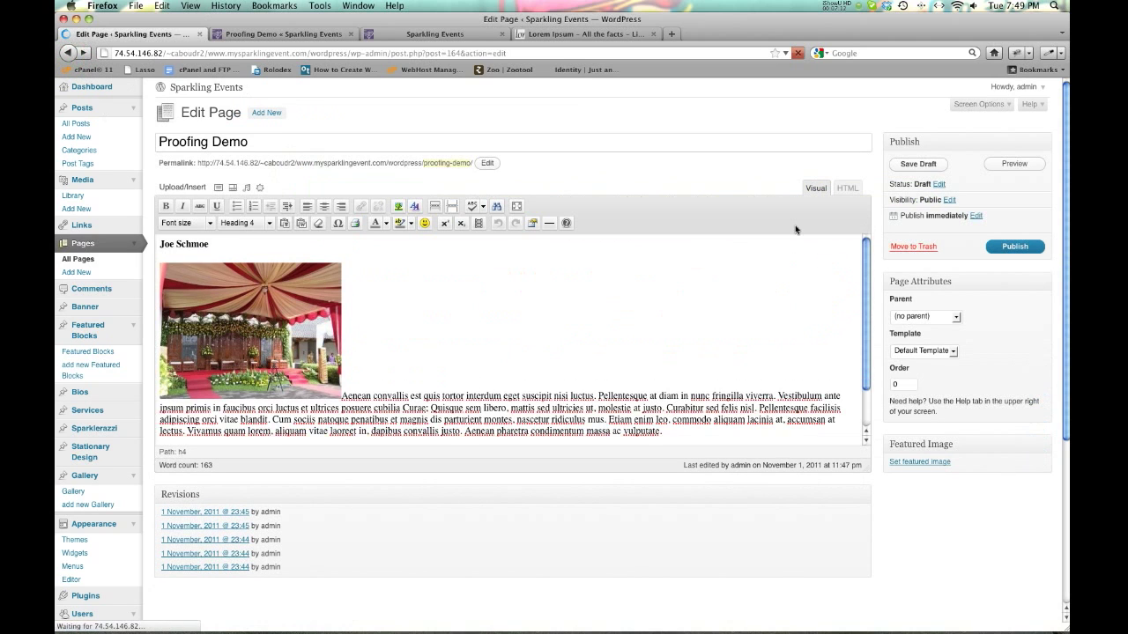
click(845, 191)
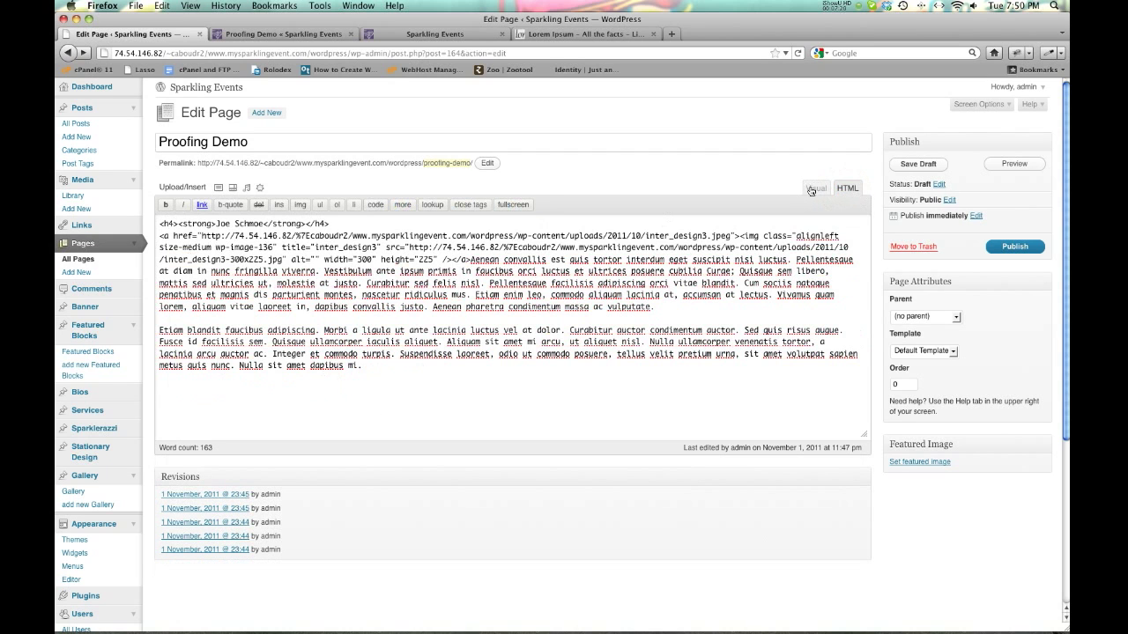
click(811, 189)
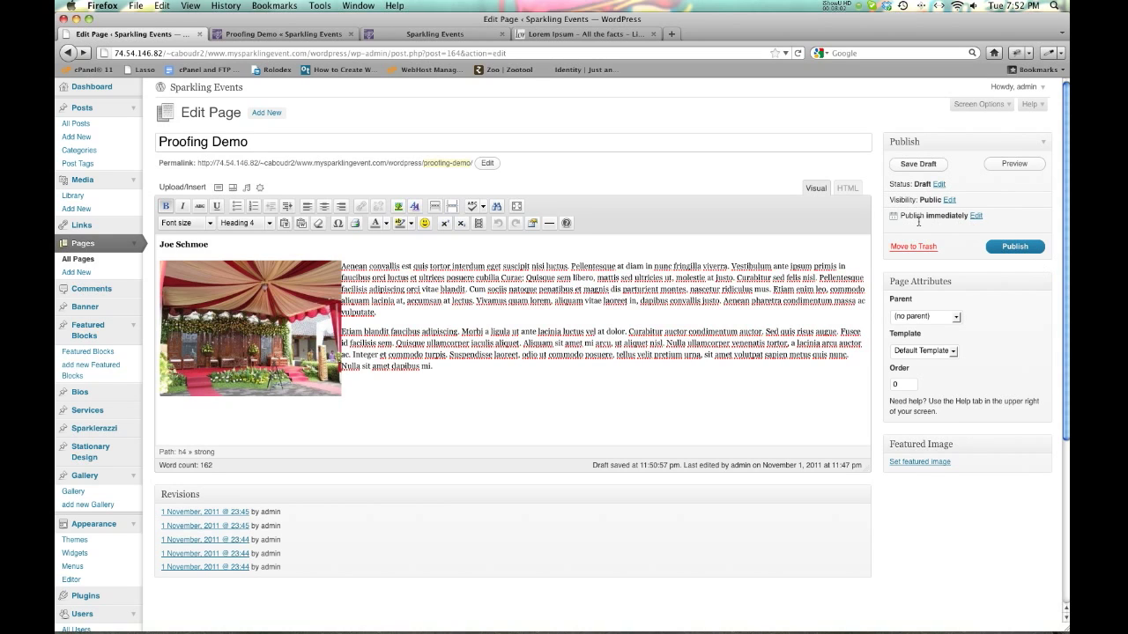
Publish the Proofing Demo page so its status reads Published.
click(1005, 246)
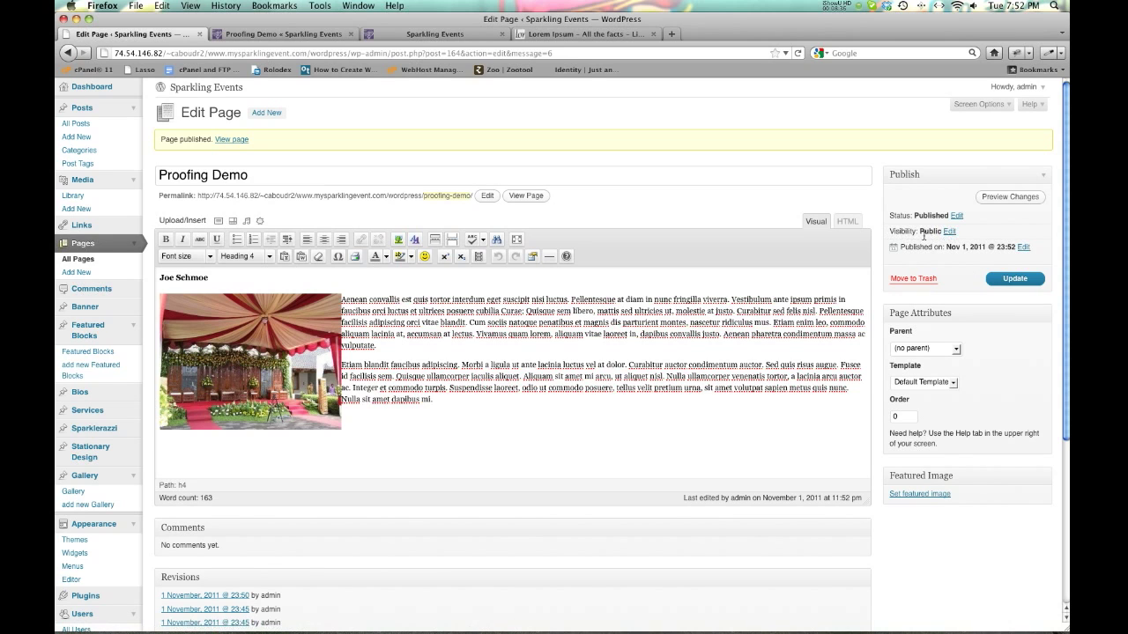
Set the page visibility to Password protected with a password, then update the page.
click(949, 231)
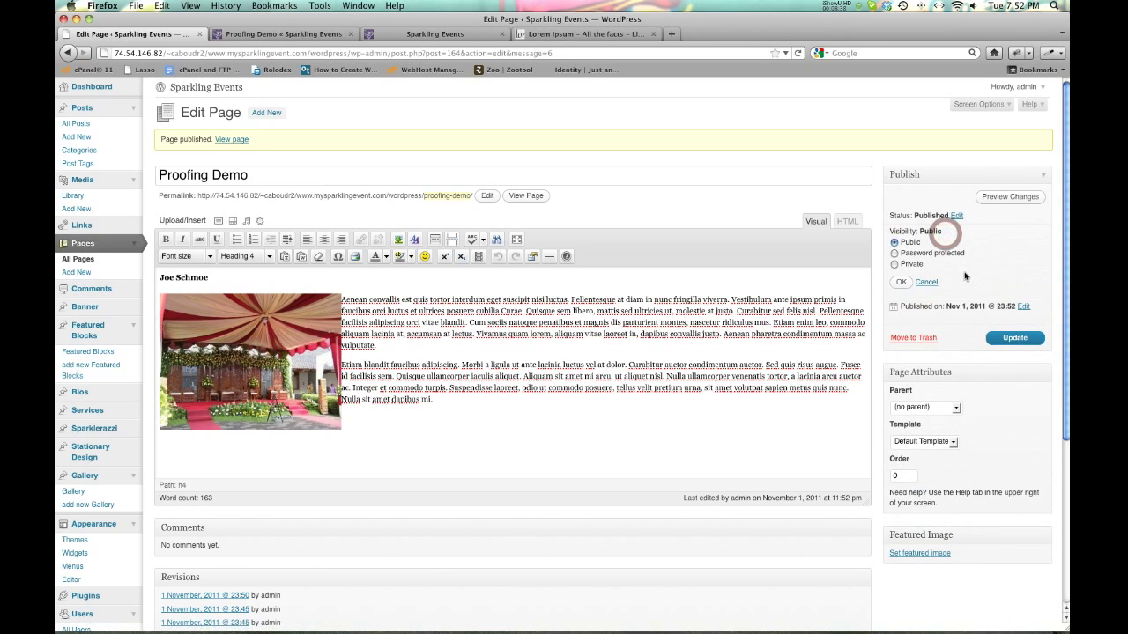
click(894, 253)
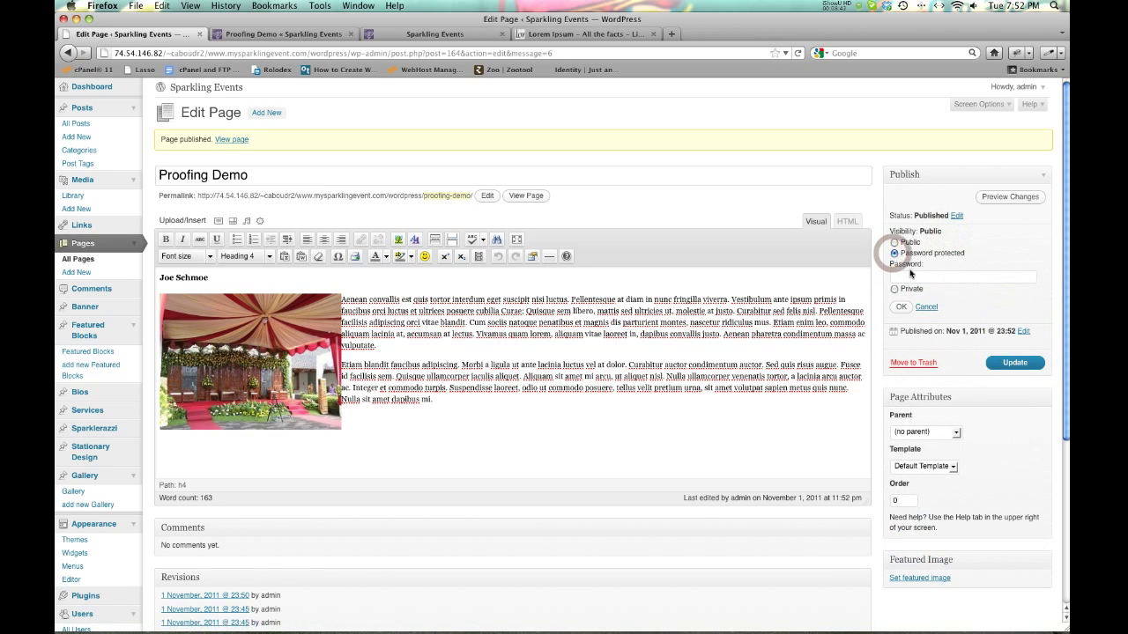
click(908, 276)
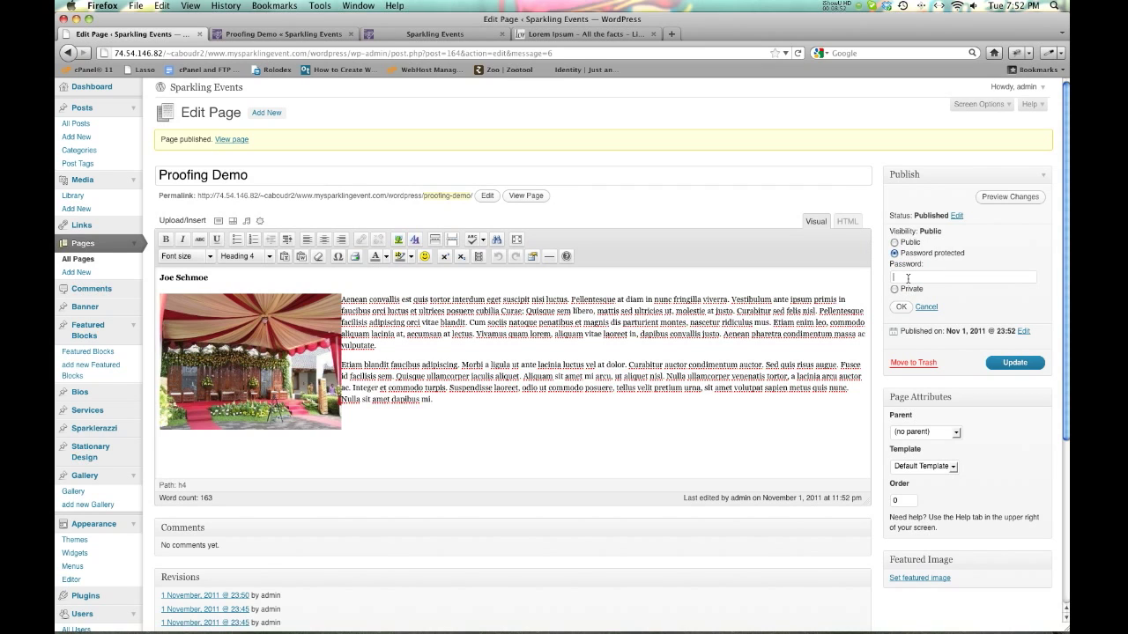
click(908, 278)
text(123456)
click(901, 308)
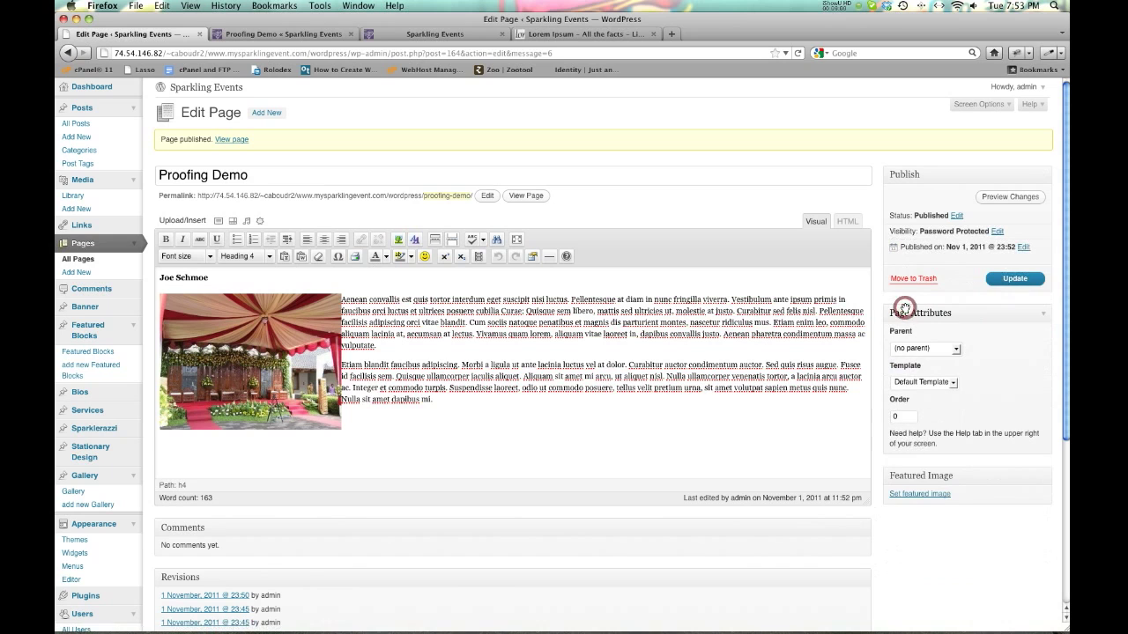
click(1014, 280)
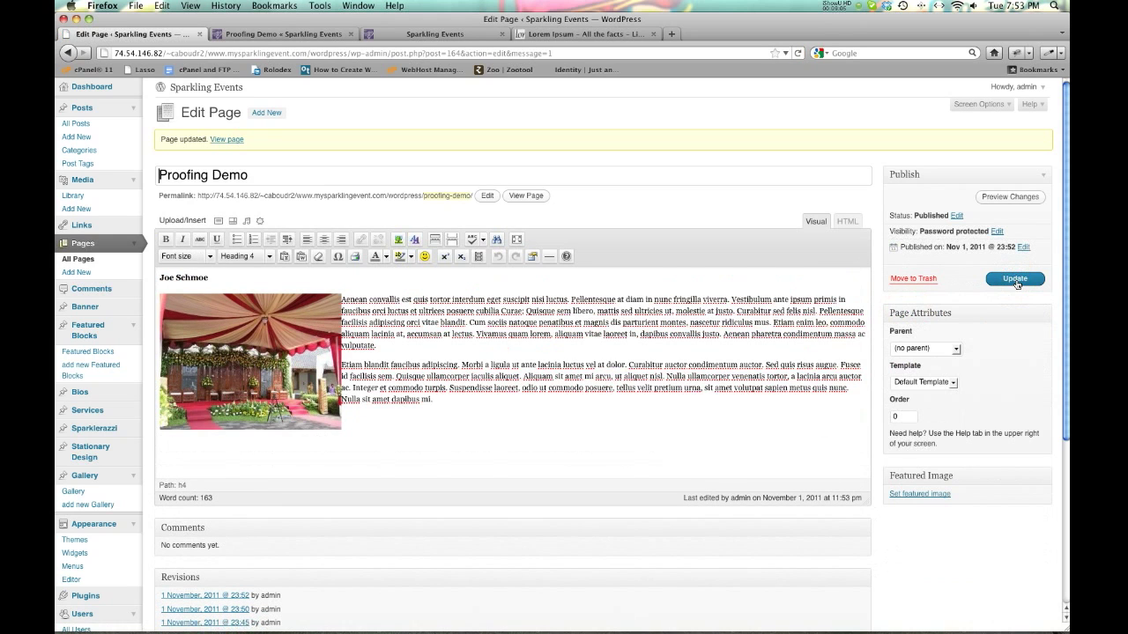
click(919, 536)
click(531, 201)
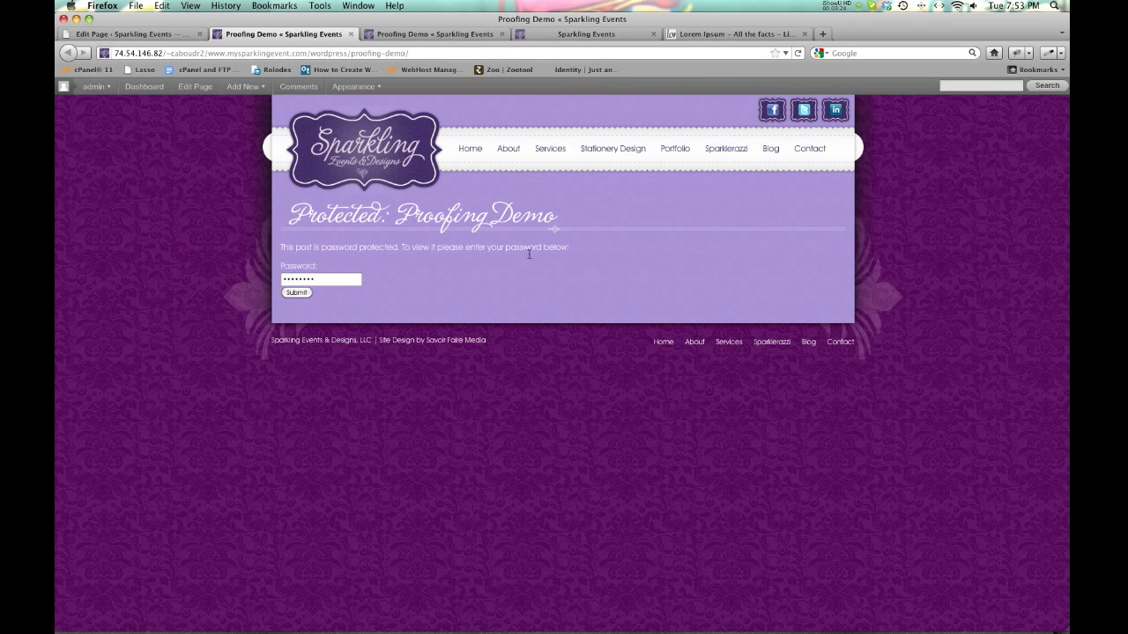
double_click(321, 279)
text(••••••)
click(297, 292)
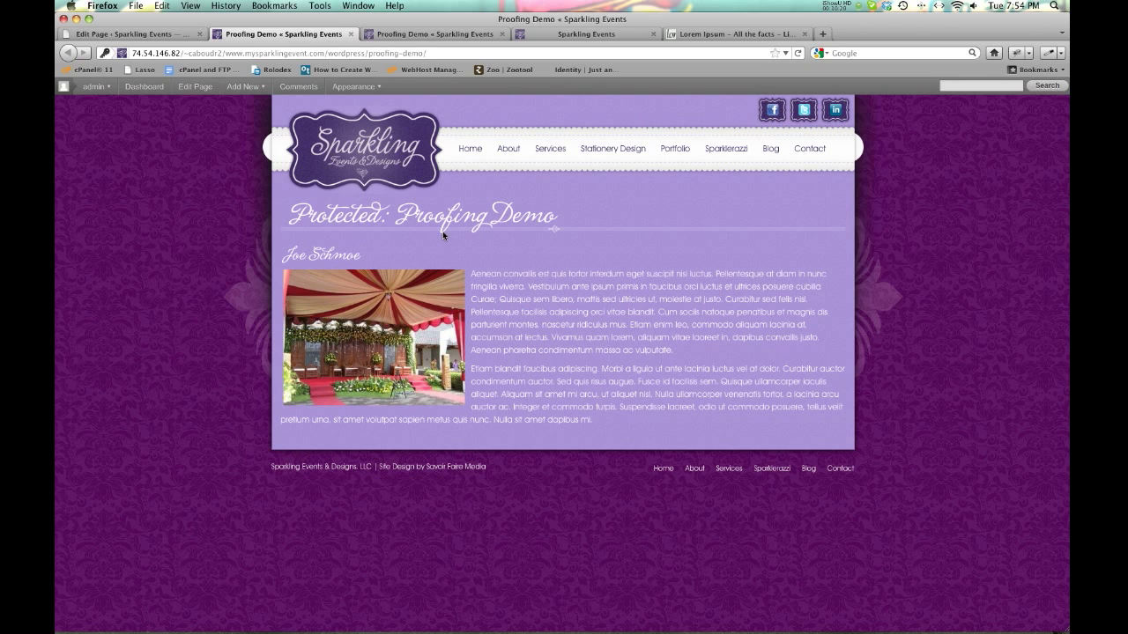
click(345, 34)
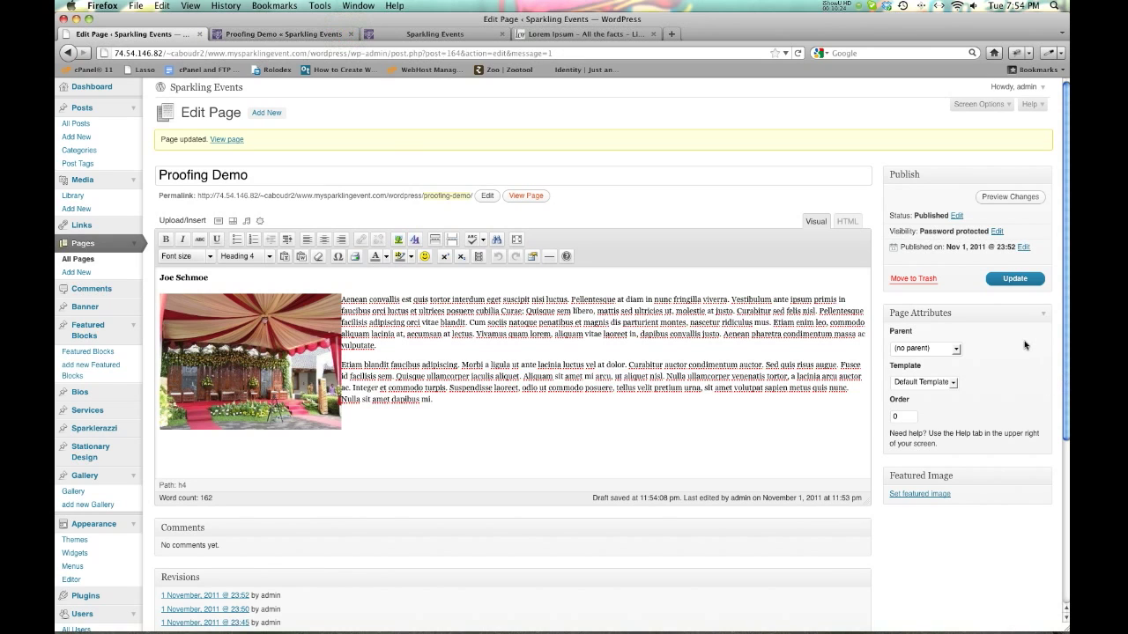